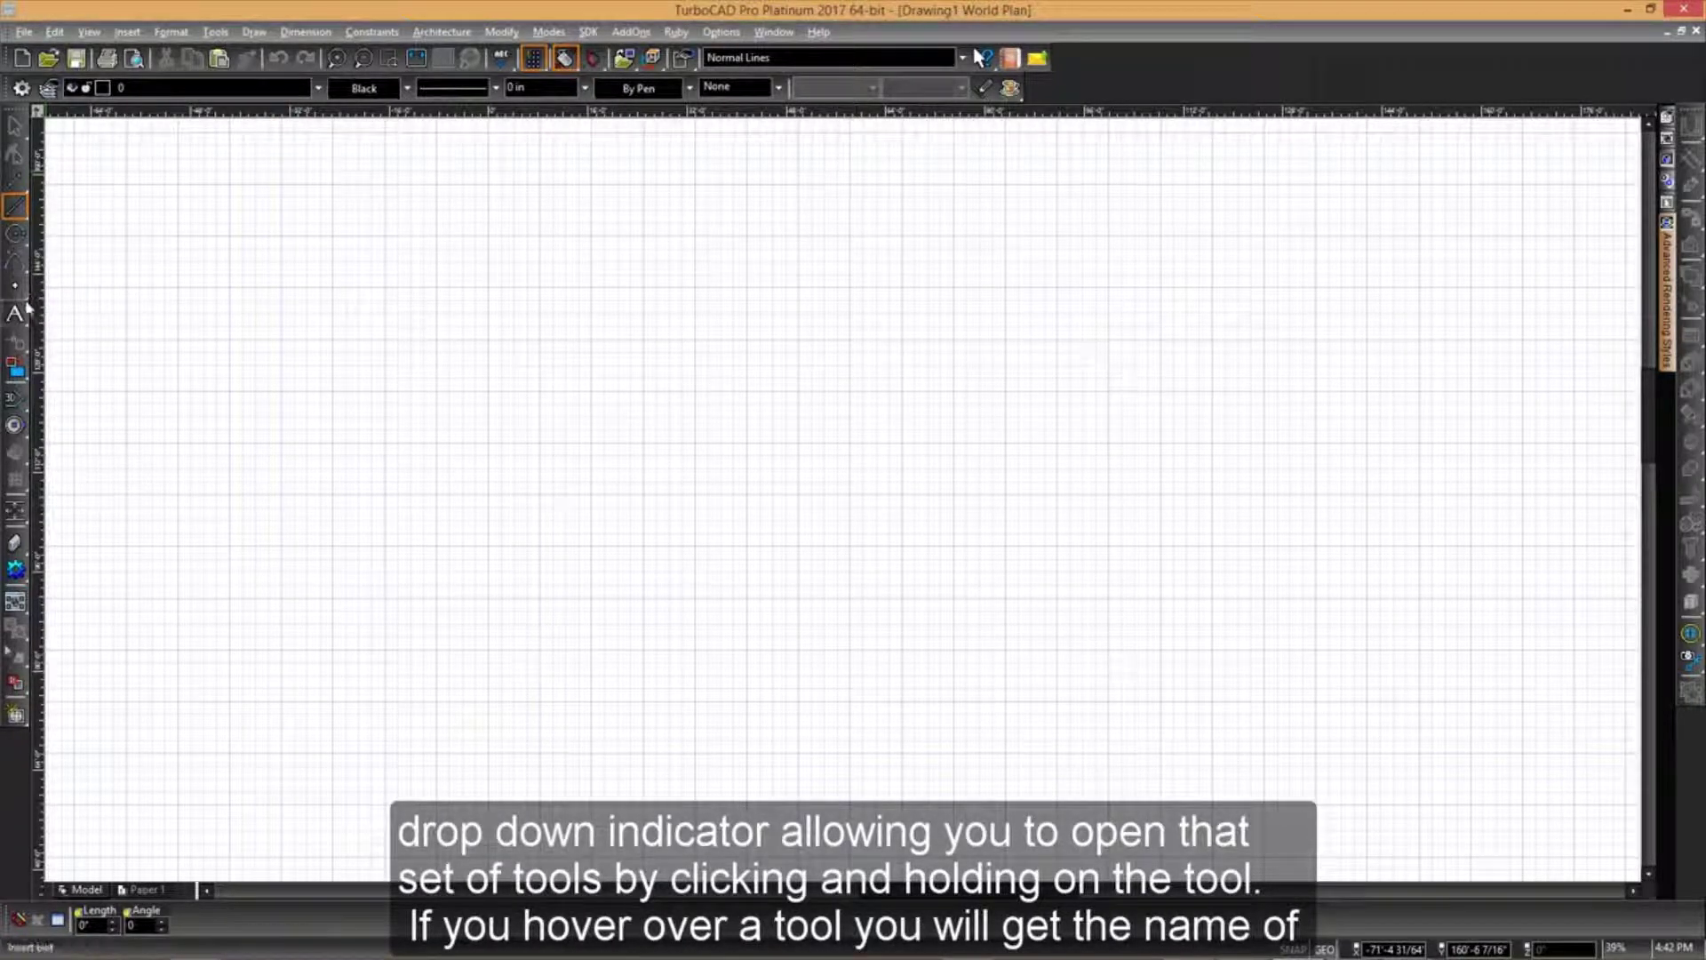
# Look over the line tool set and the palettes offered in the Customize dialog
pyautogui.click(15, 211)
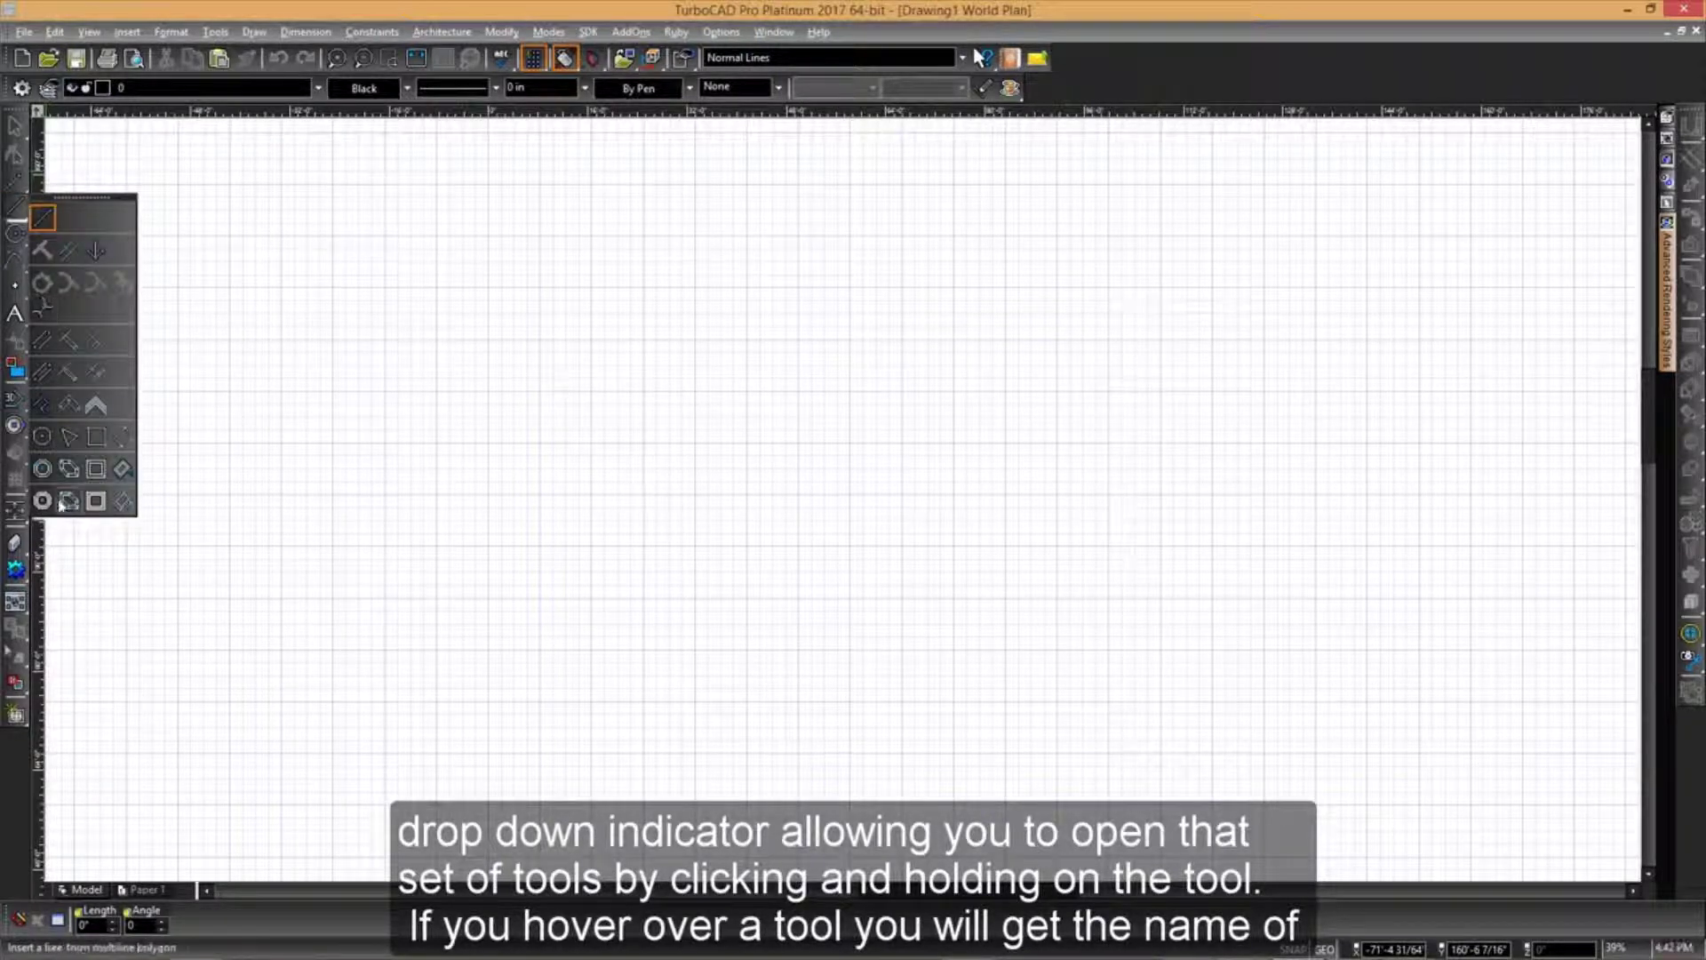
pyautogui.click(68, 259)
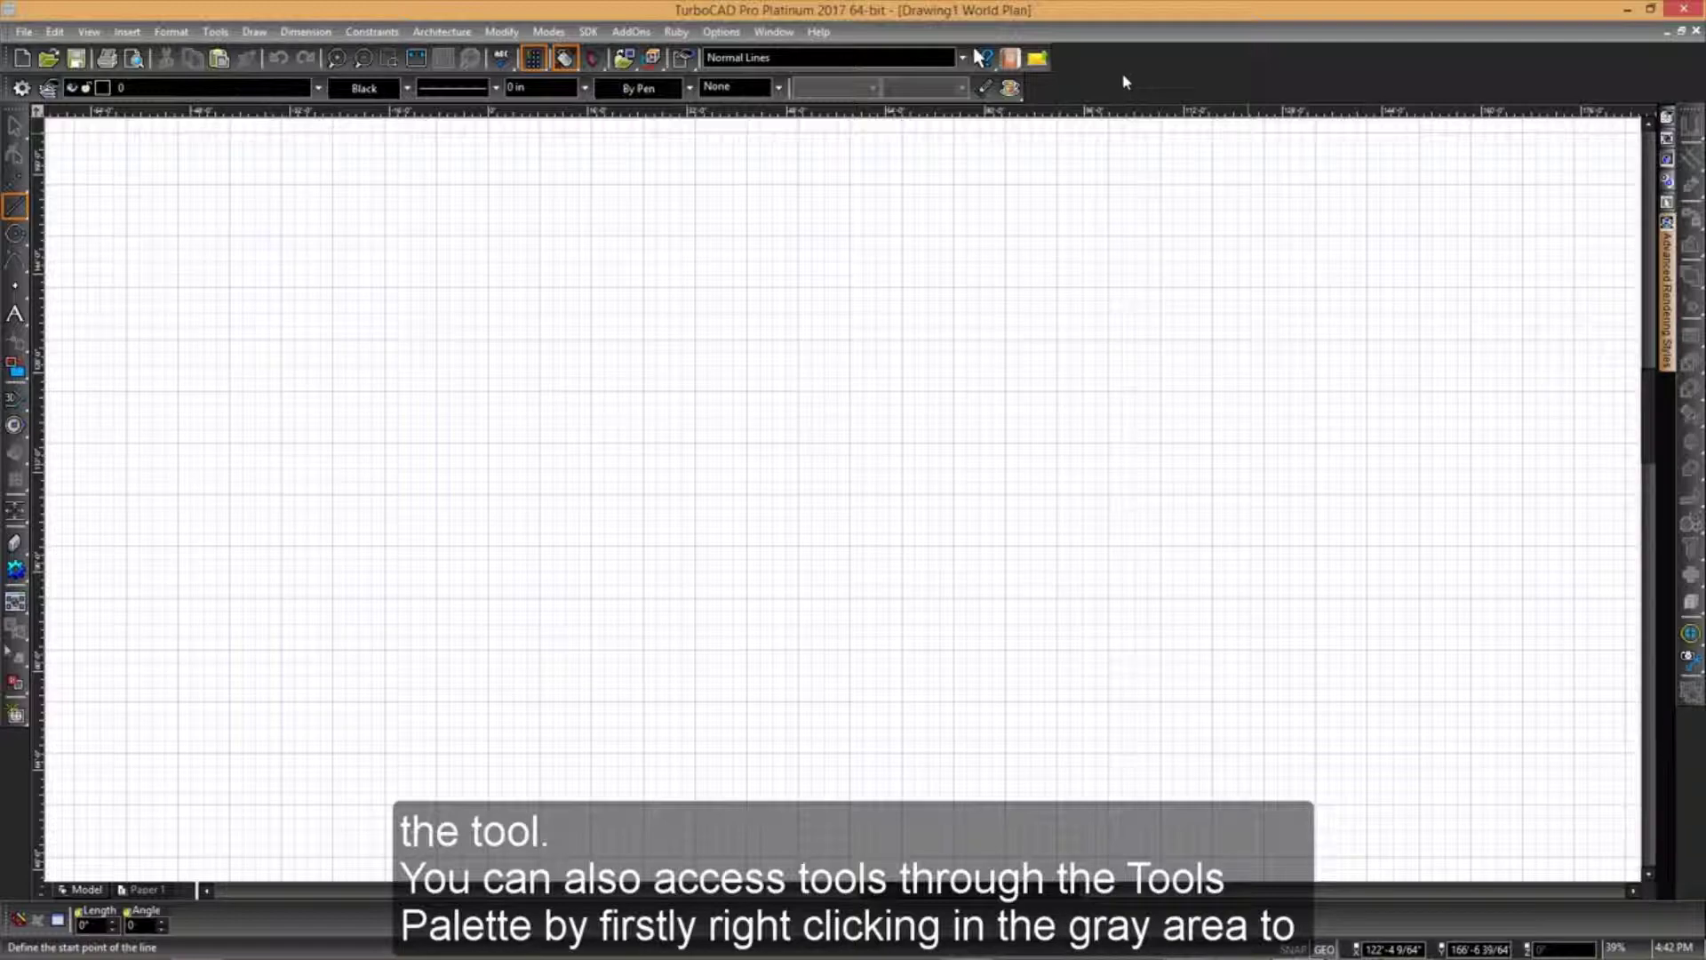
pyautogui.rightClick(1126, 82)
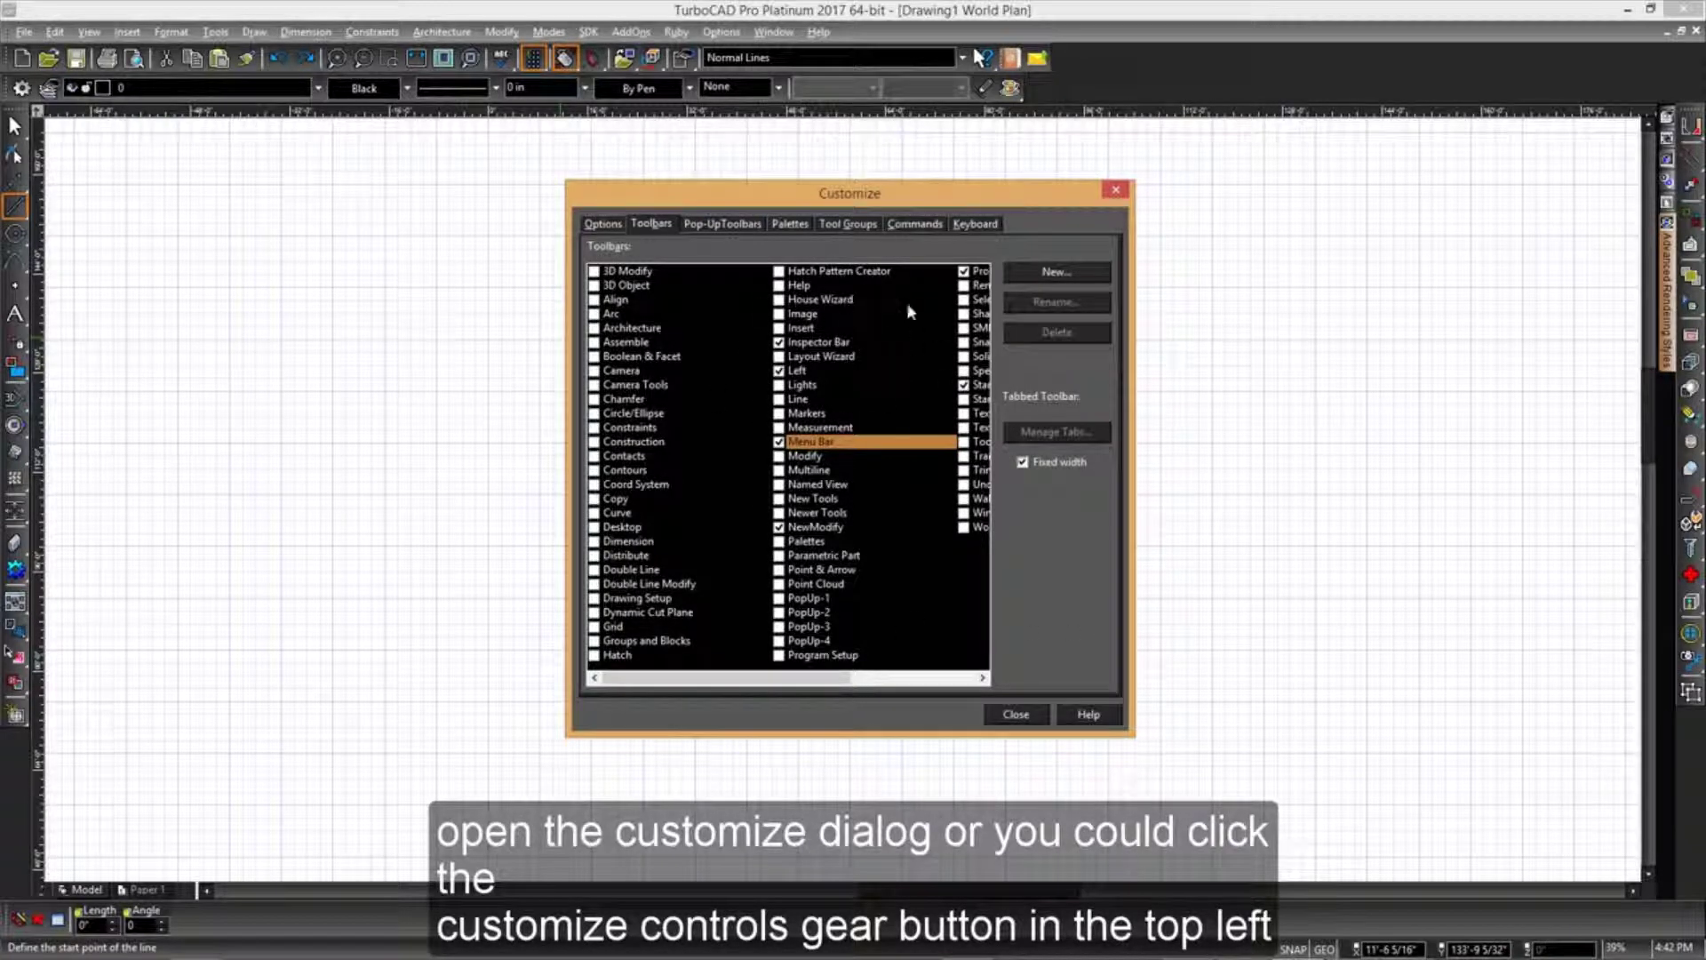
pyautogui.click(790, 224)
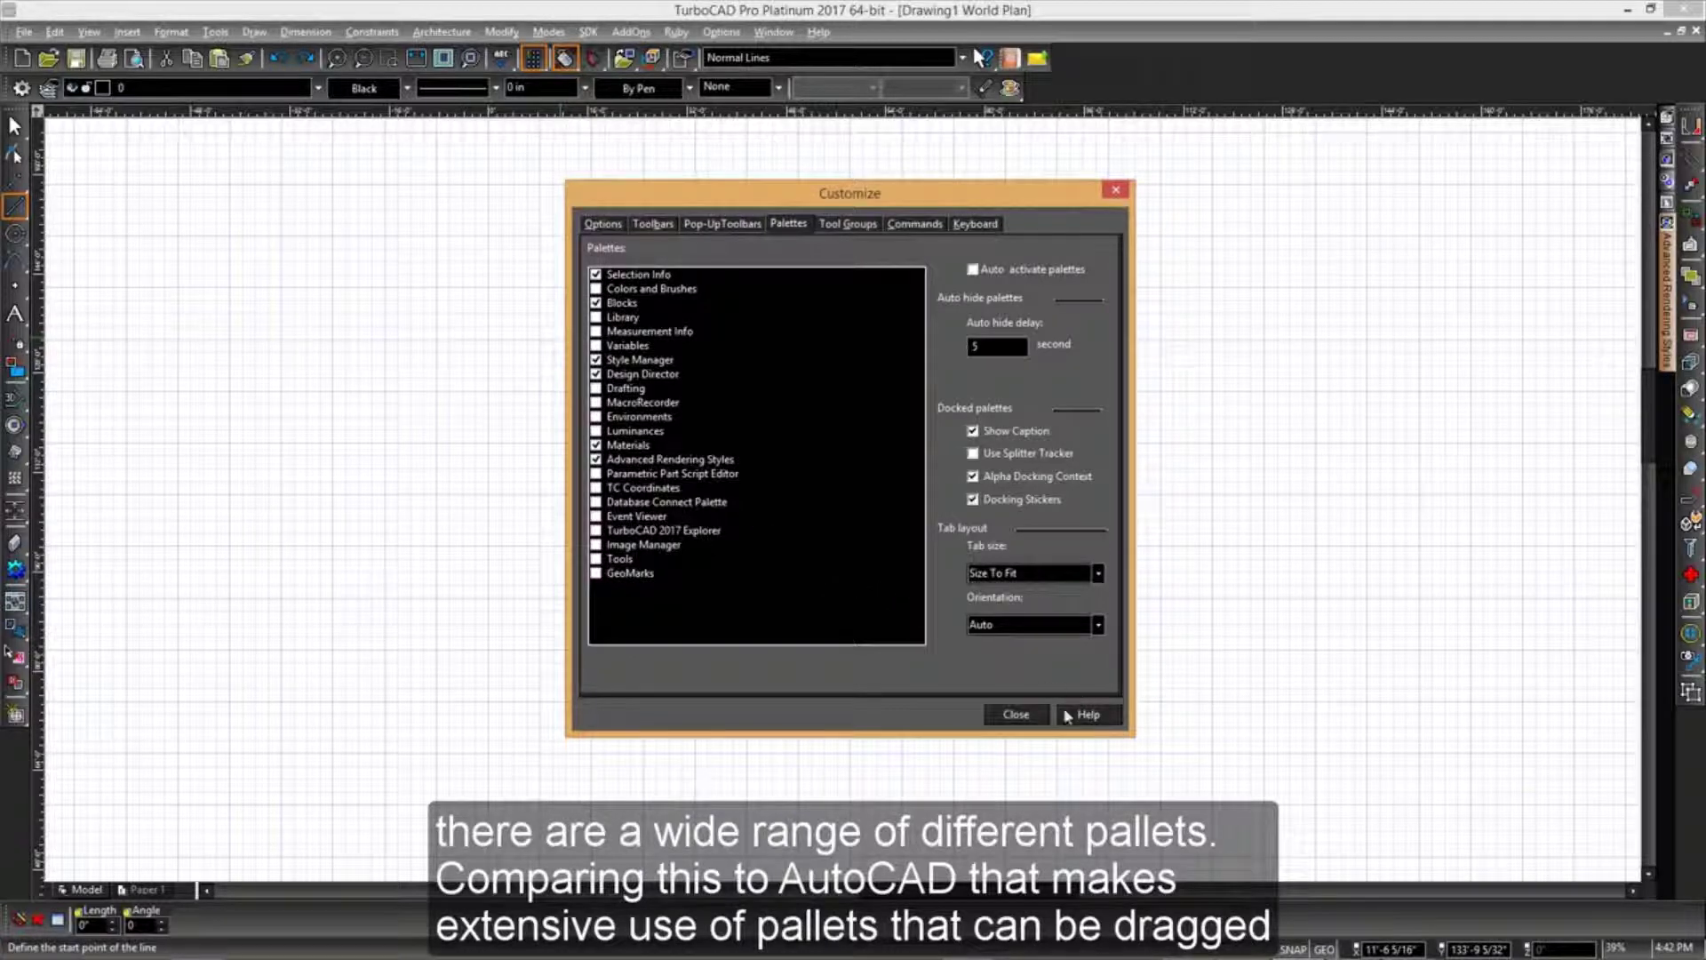
pyautogui.click(1013, 714)
# Switch to AutoCAD Architecture, allow docking for the floating Project Navigator palette and move it beside the Properties palette
pyautogui.hotkey('alt', 'Tab')
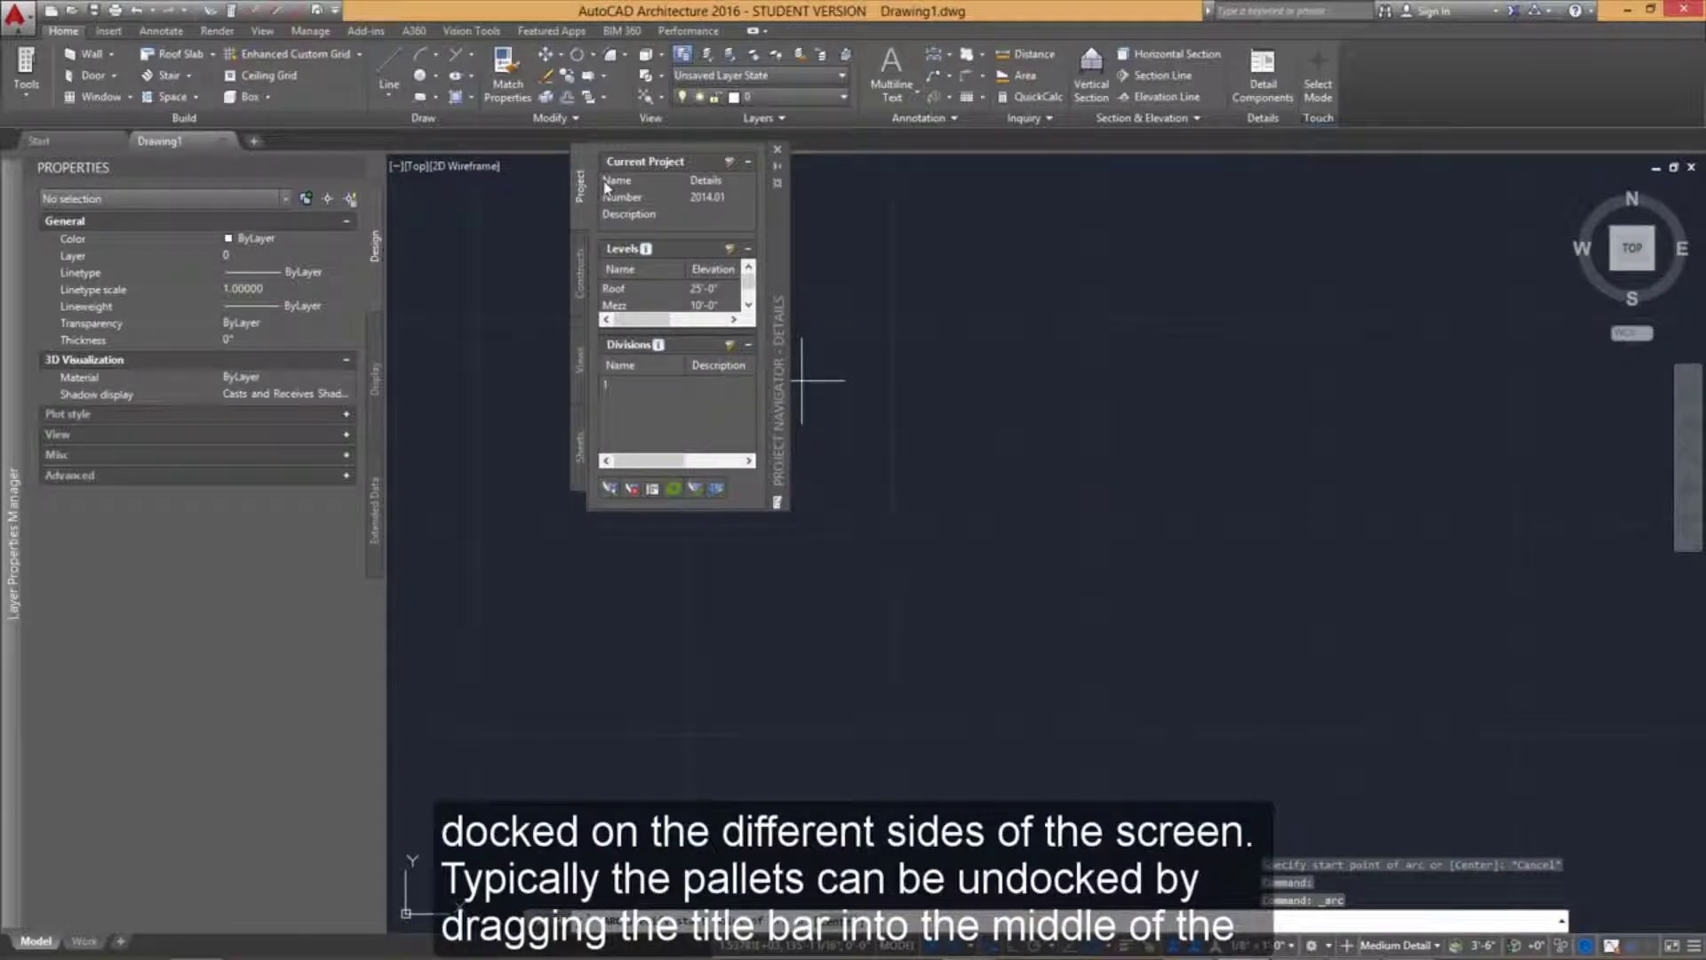
pyautogui.moveTo(779, 348)
pyautogui.mouseDown()
pyautogui.moveTo(1118, 487)
pyautogui.moveTo(1013, 462)
pyautogui.moveTo(964, 411)
pyautogui.mouseUp()
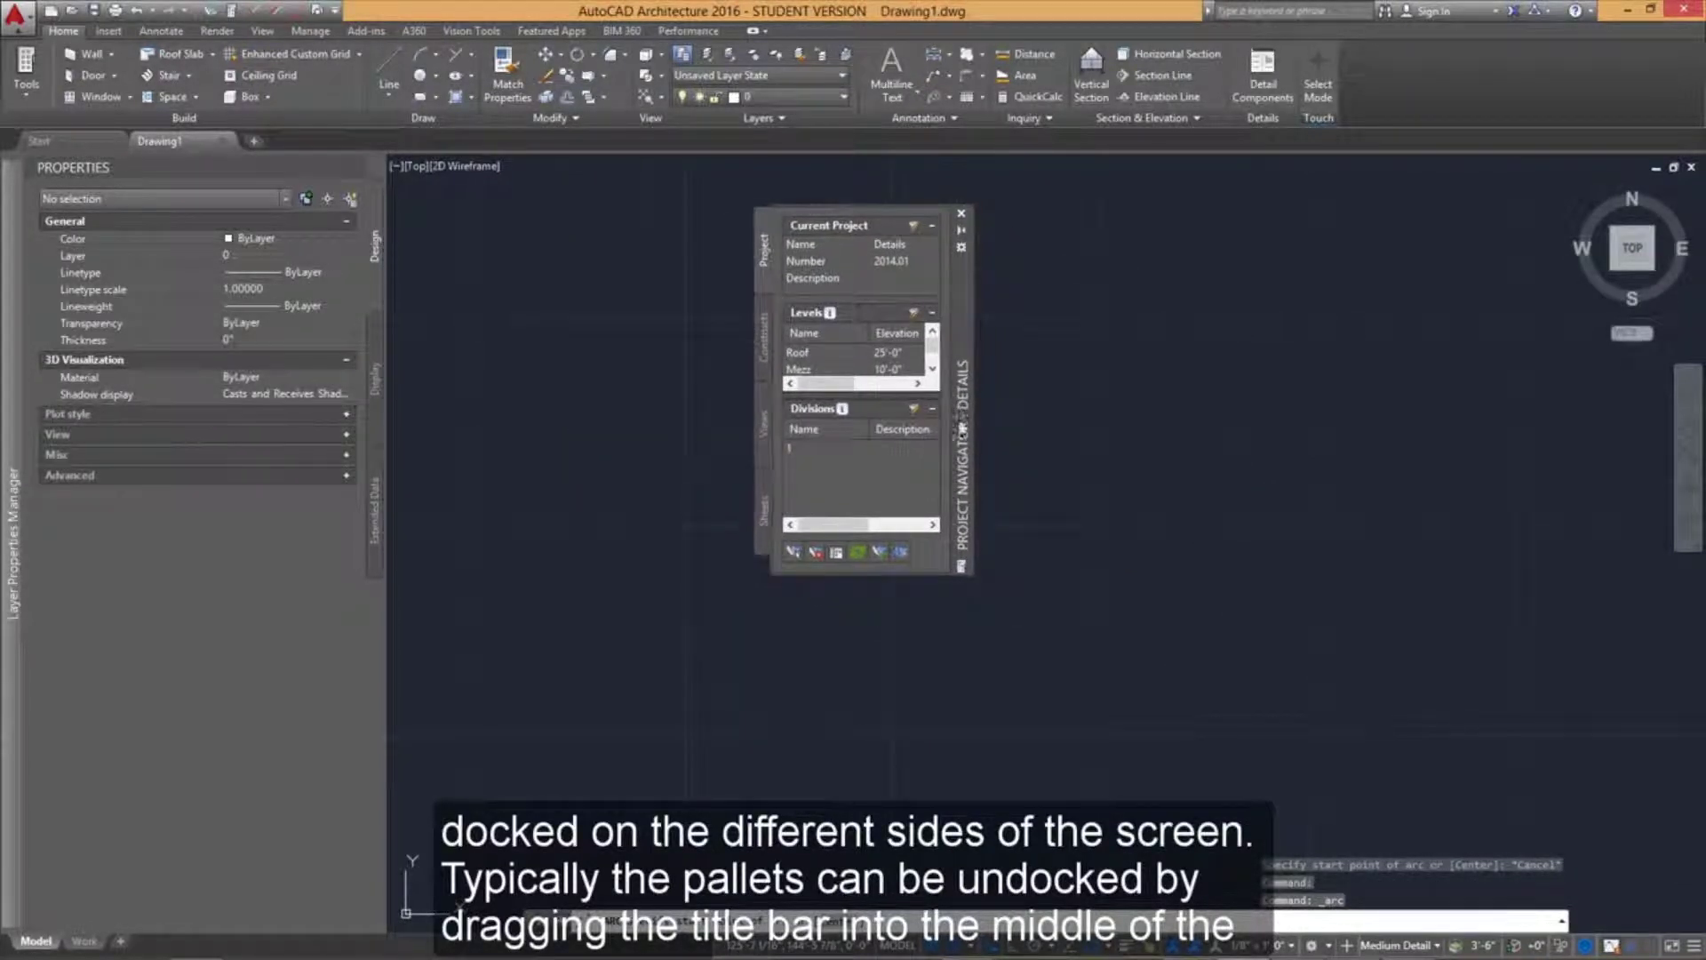
pyautogui.rightClick(969, 409)
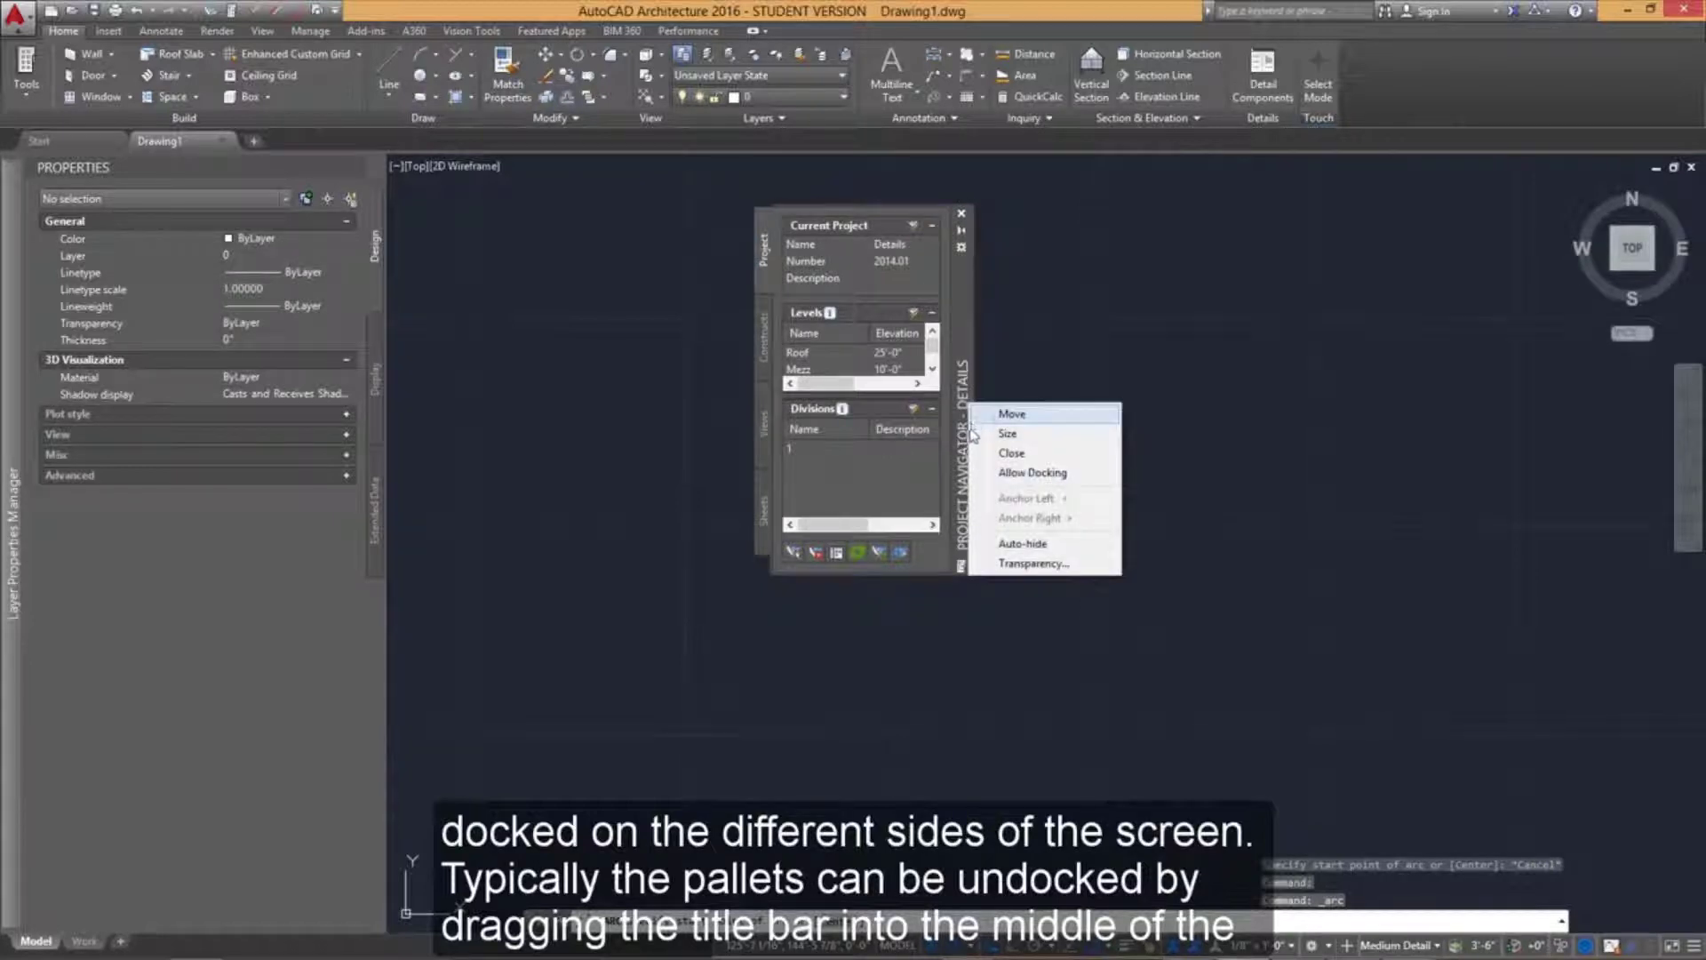
pyautogui.click(1031, 472)
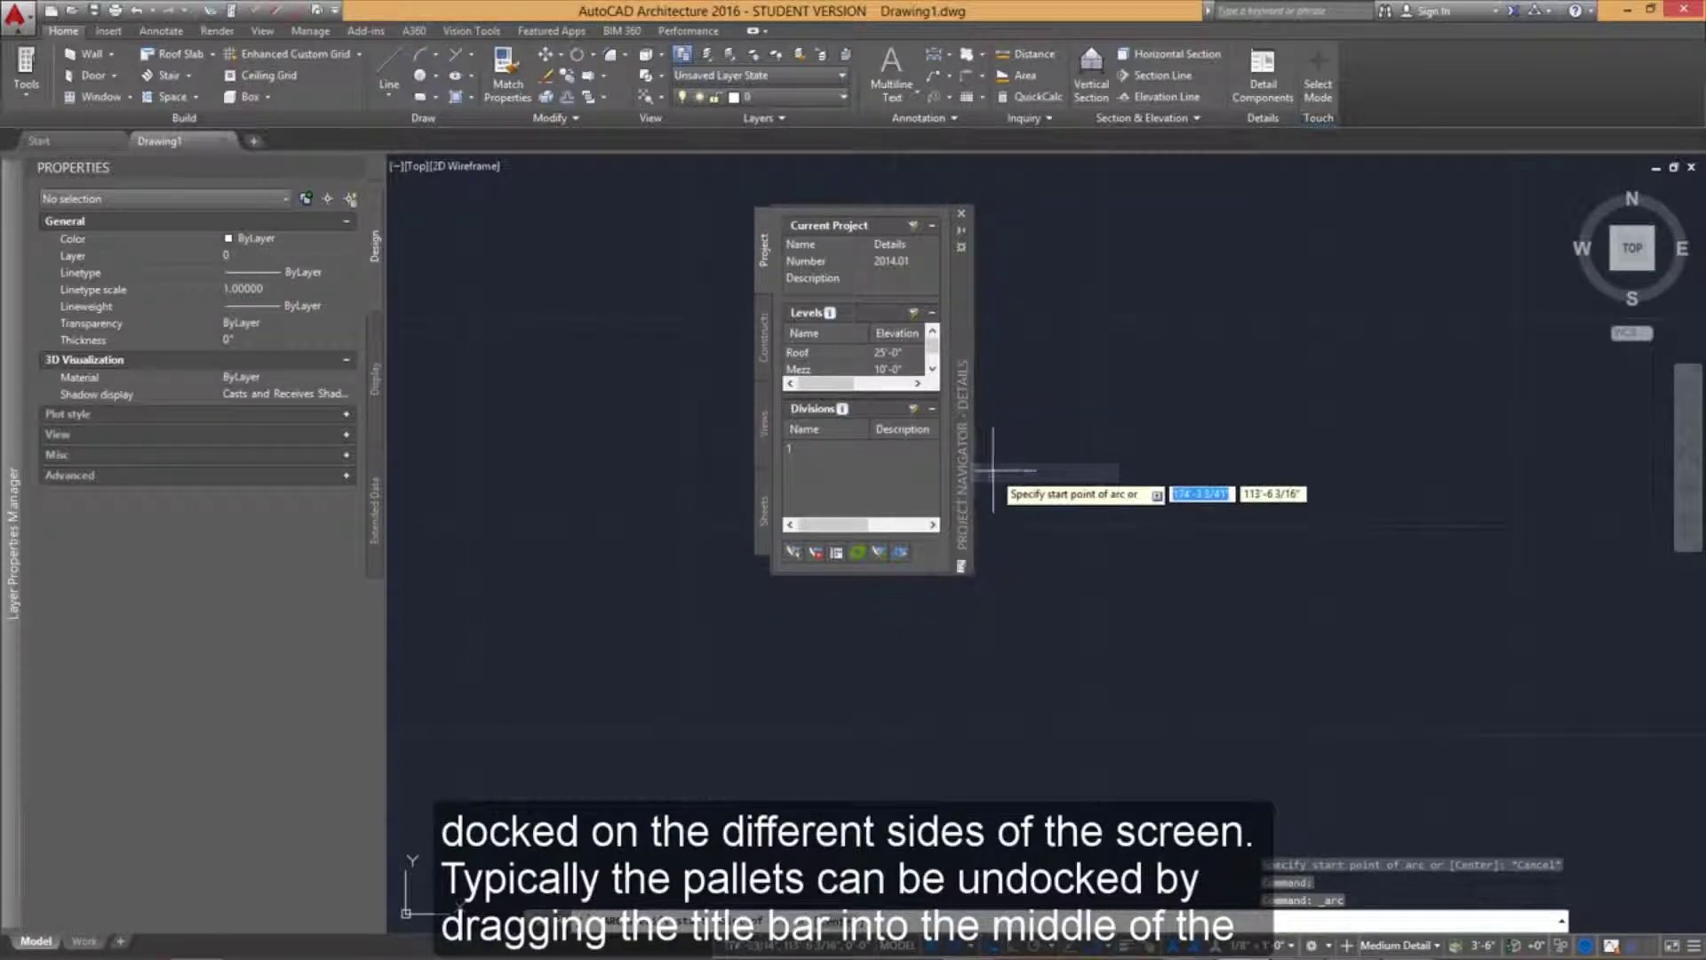
pyautogui.moveTo(961, 468); pyautogui.dragTo(413, 476)
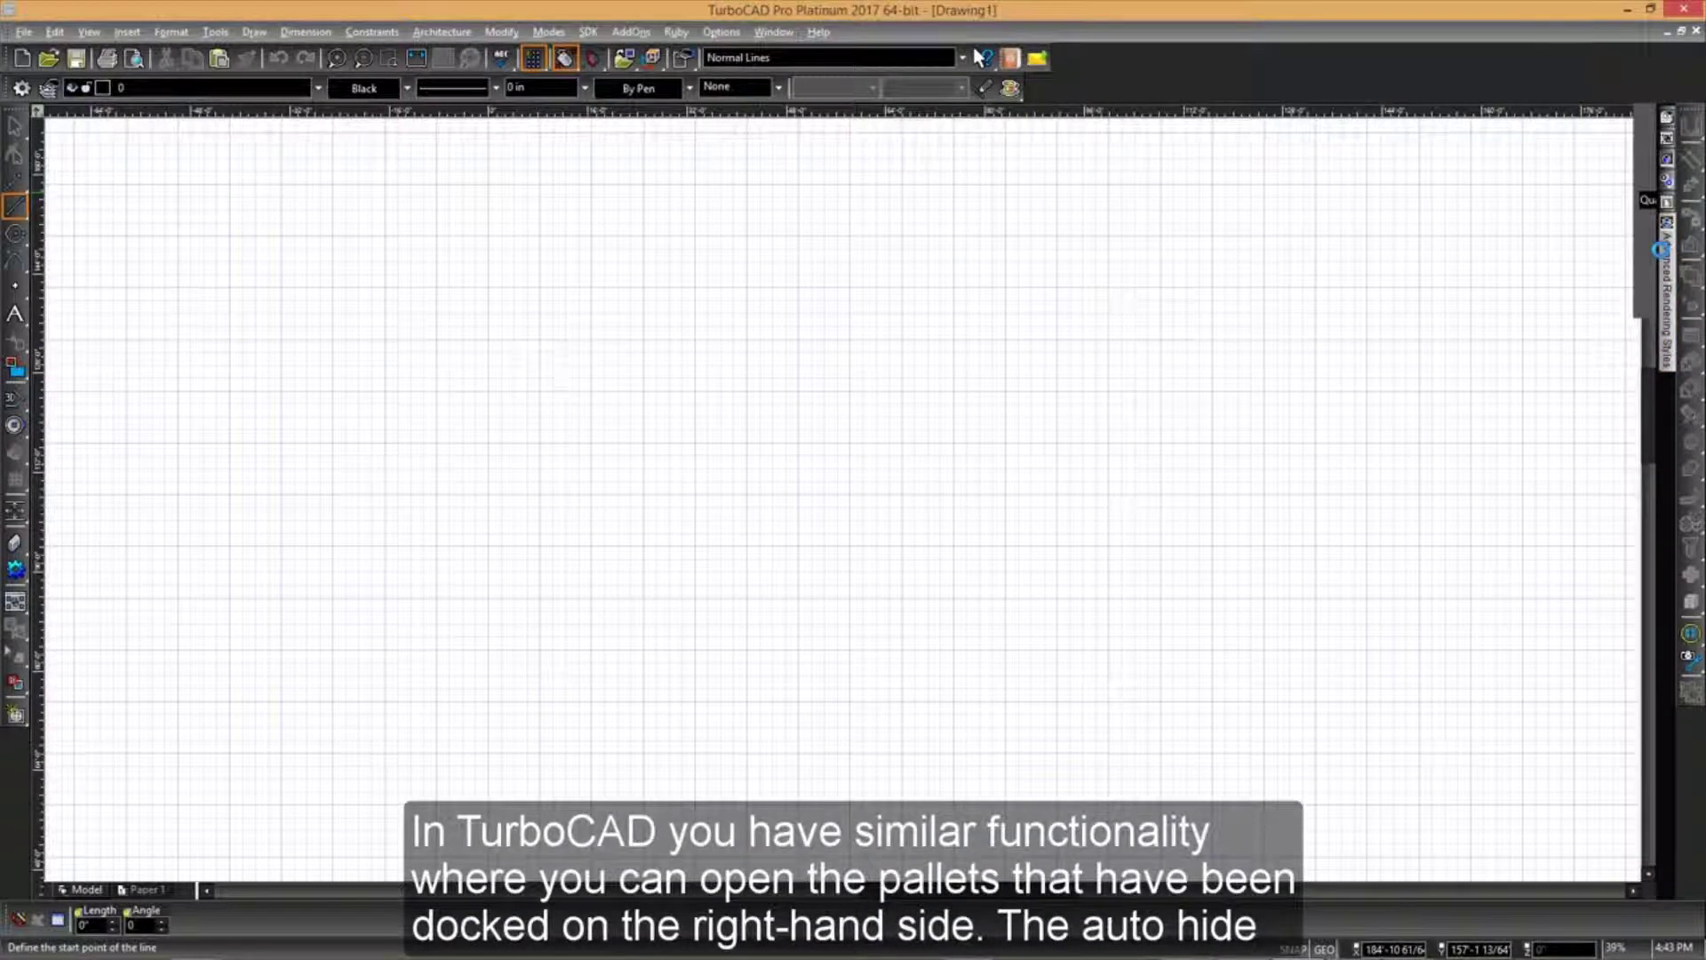
# In TurboCAD, pin the auto-hidden palettes open and go through the Style Manager, Blocks and Materials palettes
pyautogui.moveTo(1663, 256)
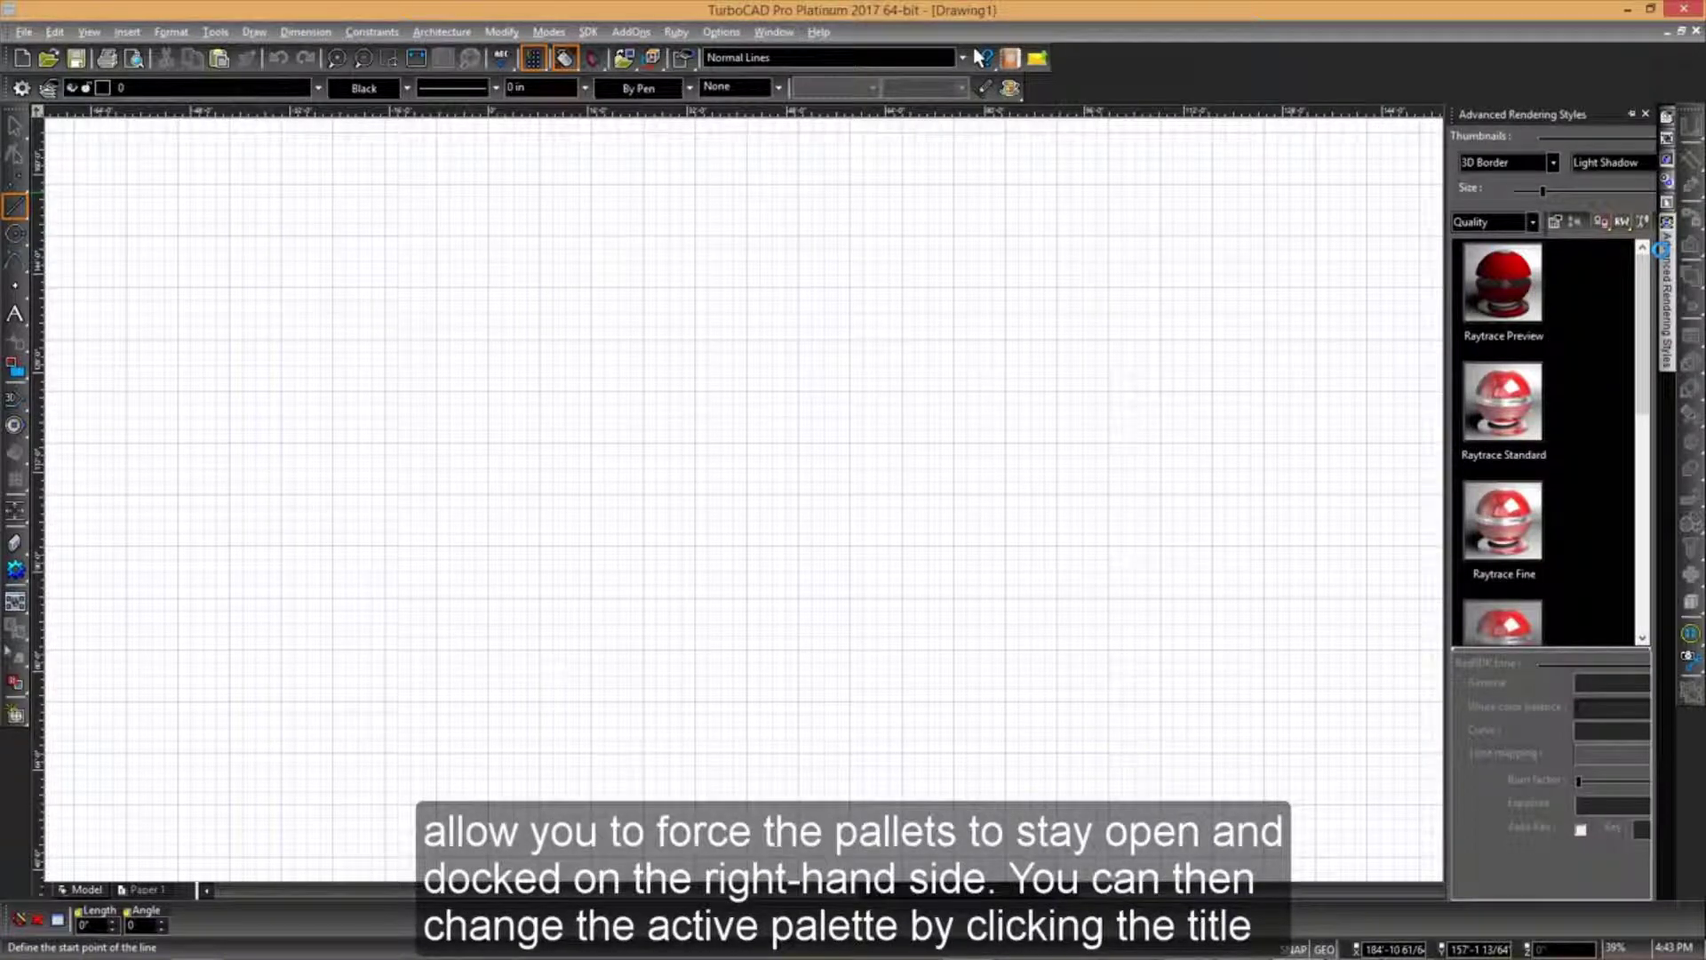
pyautogui.click(1632, 115)
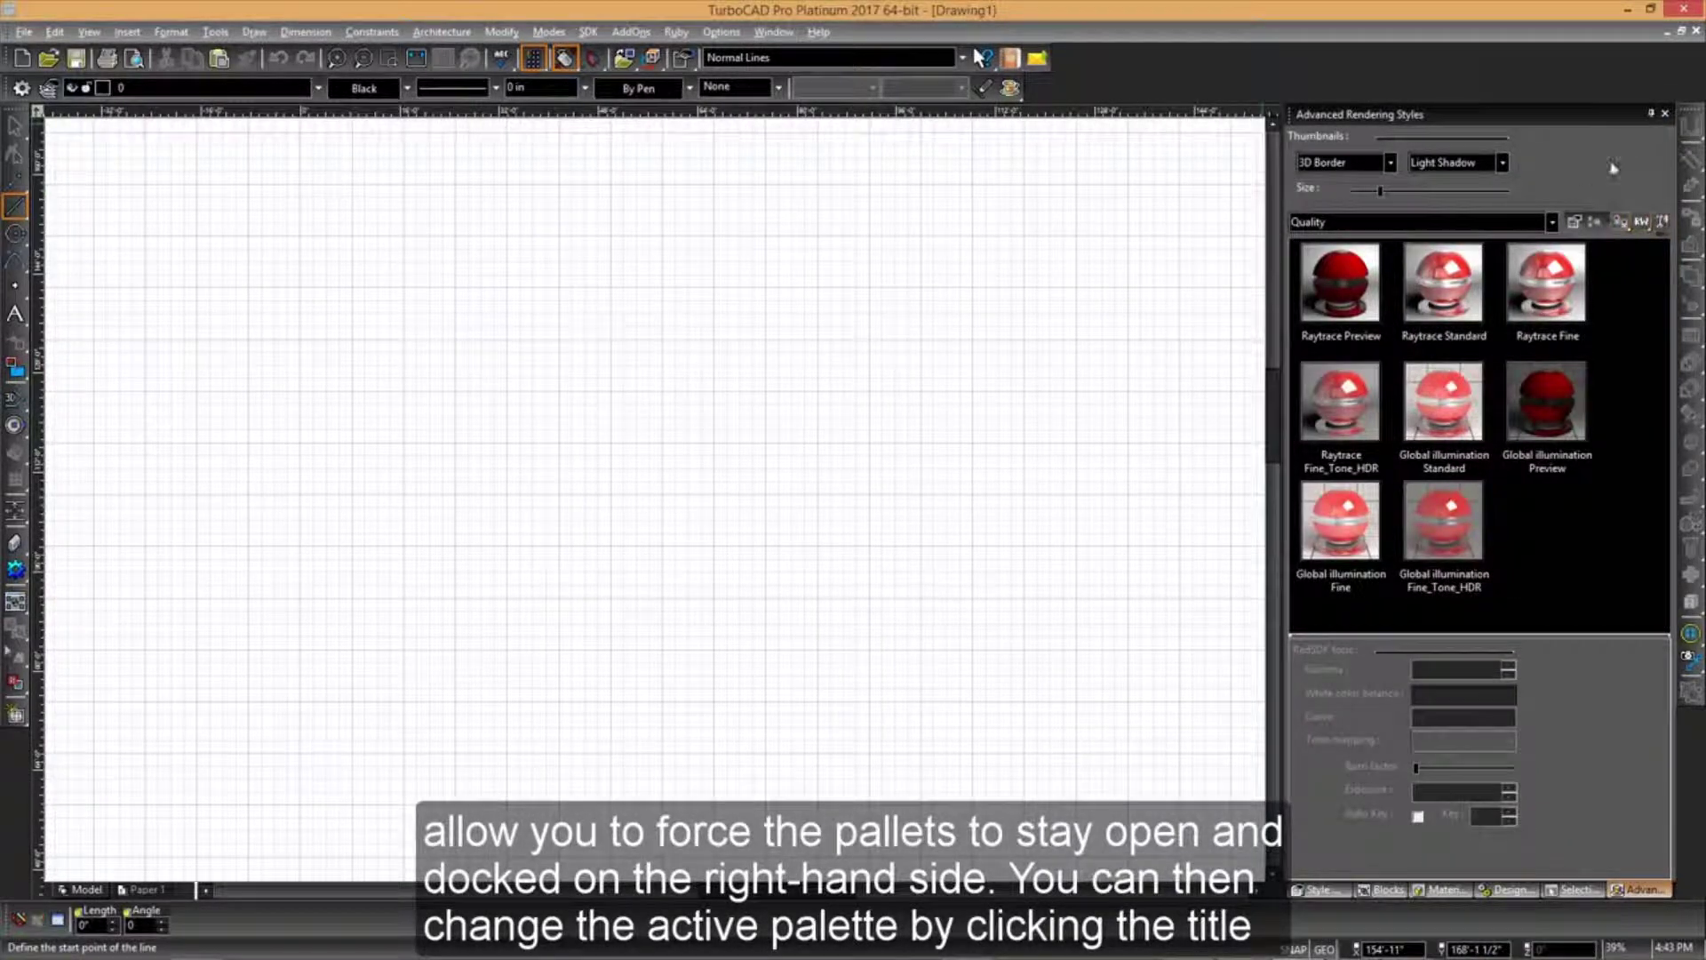
pyautogui.click(1340, 890)
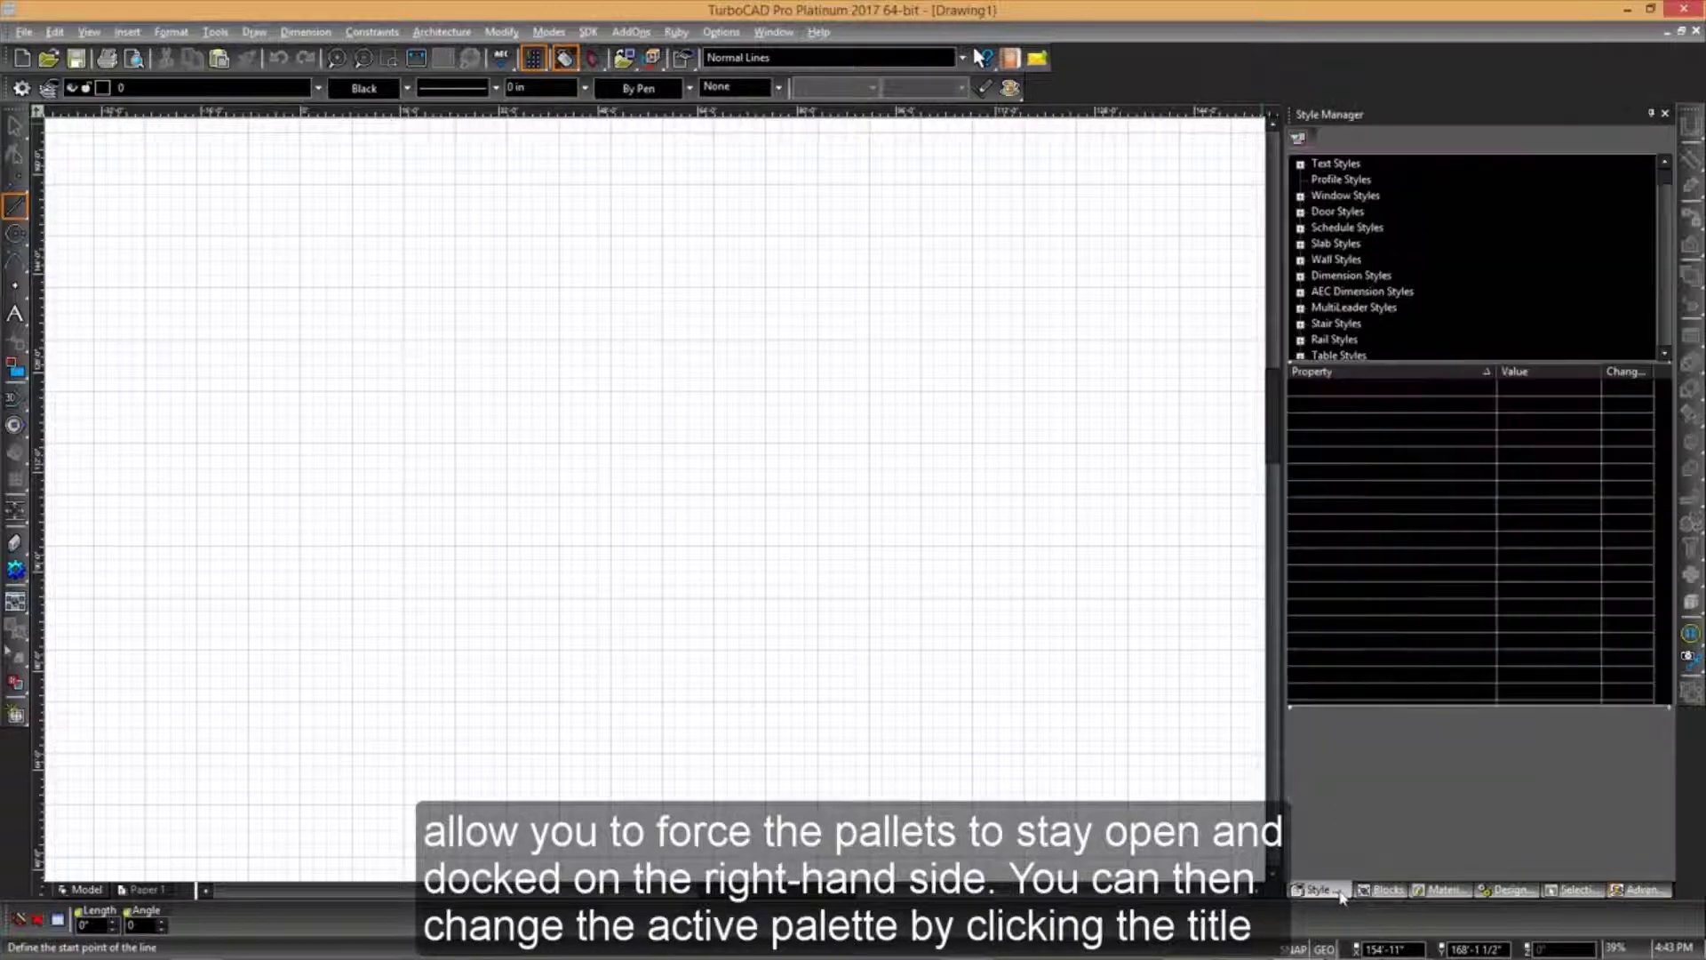
pyautogui.click(1377, 890)
pyautogui.click(1444, 890)
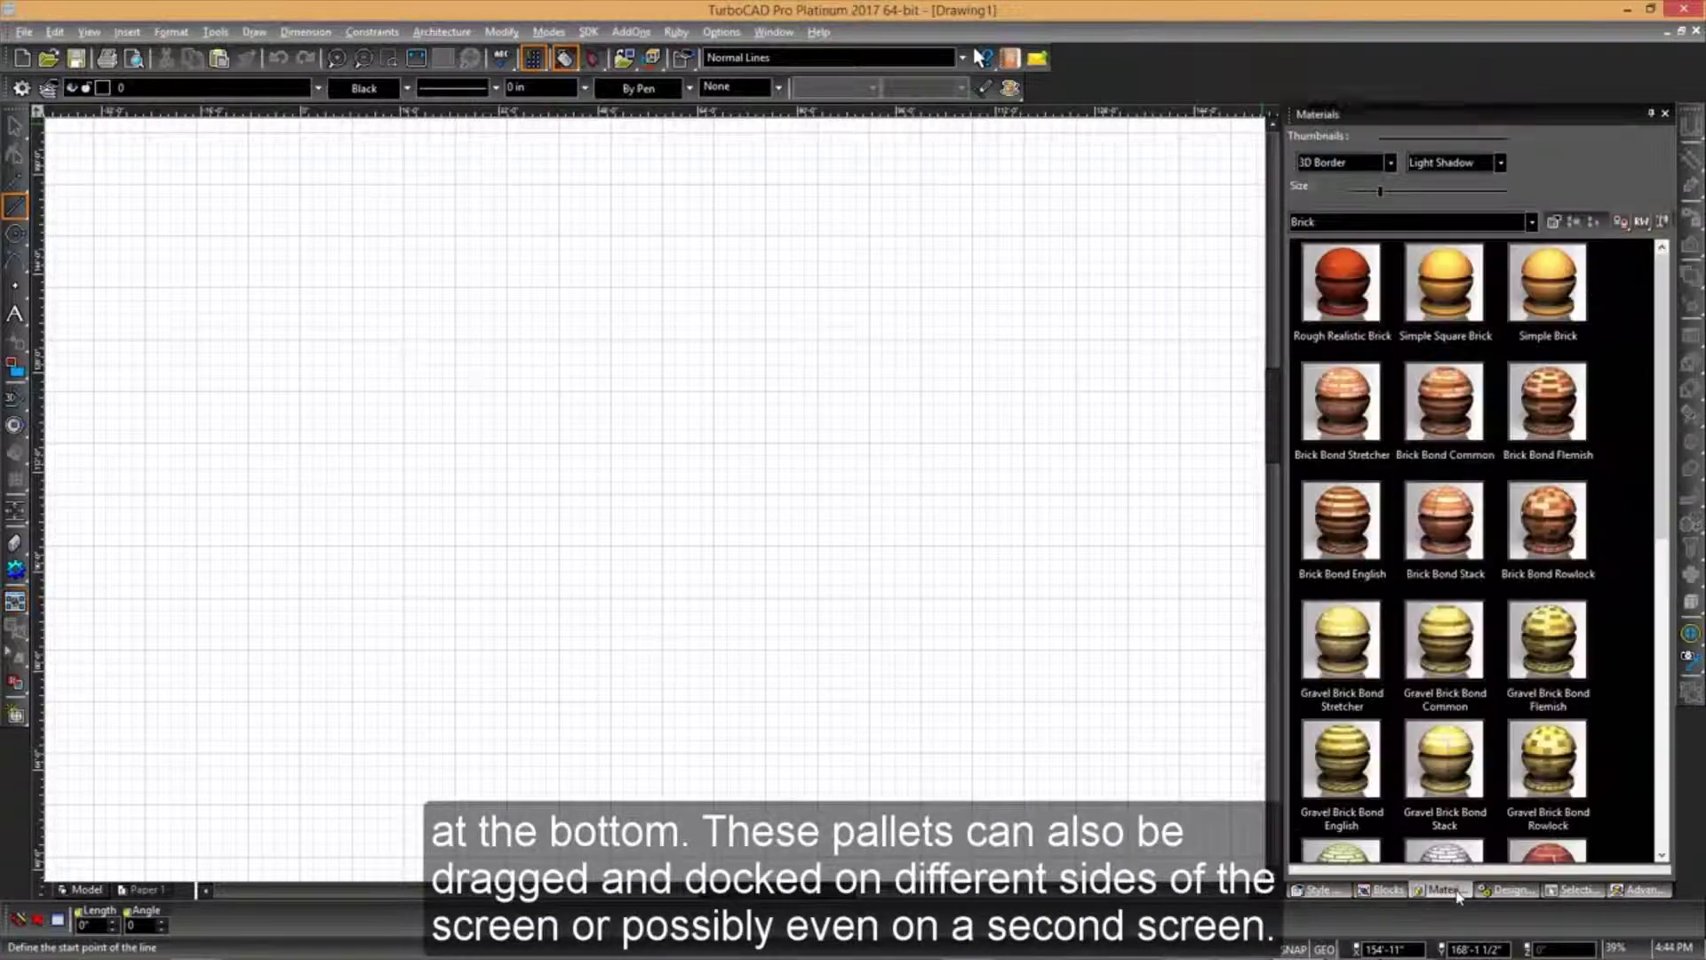
# Dock the Design Director palette on the opposite side of the drawing area and return it to the main palette group
pyautogui.click(1509, 890)
pyautogui.moveTo(1509, 892); pyautogui.dragTo(64, 519)
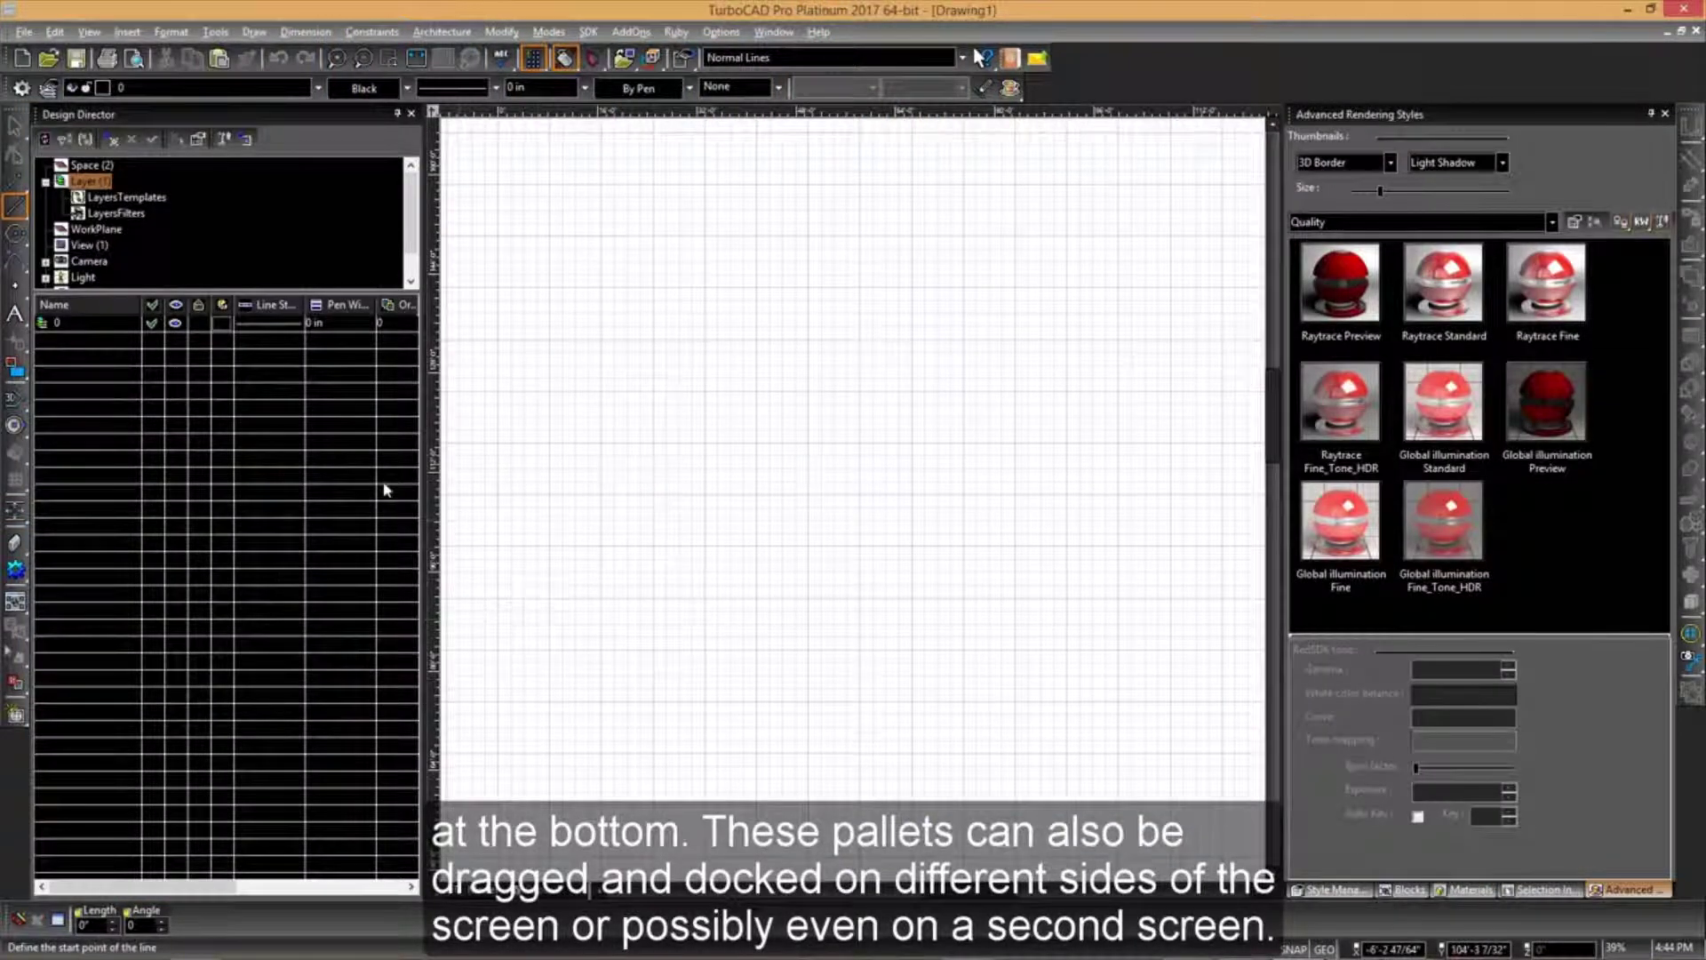
pyautogui.moveTo(118, 120); pyautogui.dragTo(1479, 511)
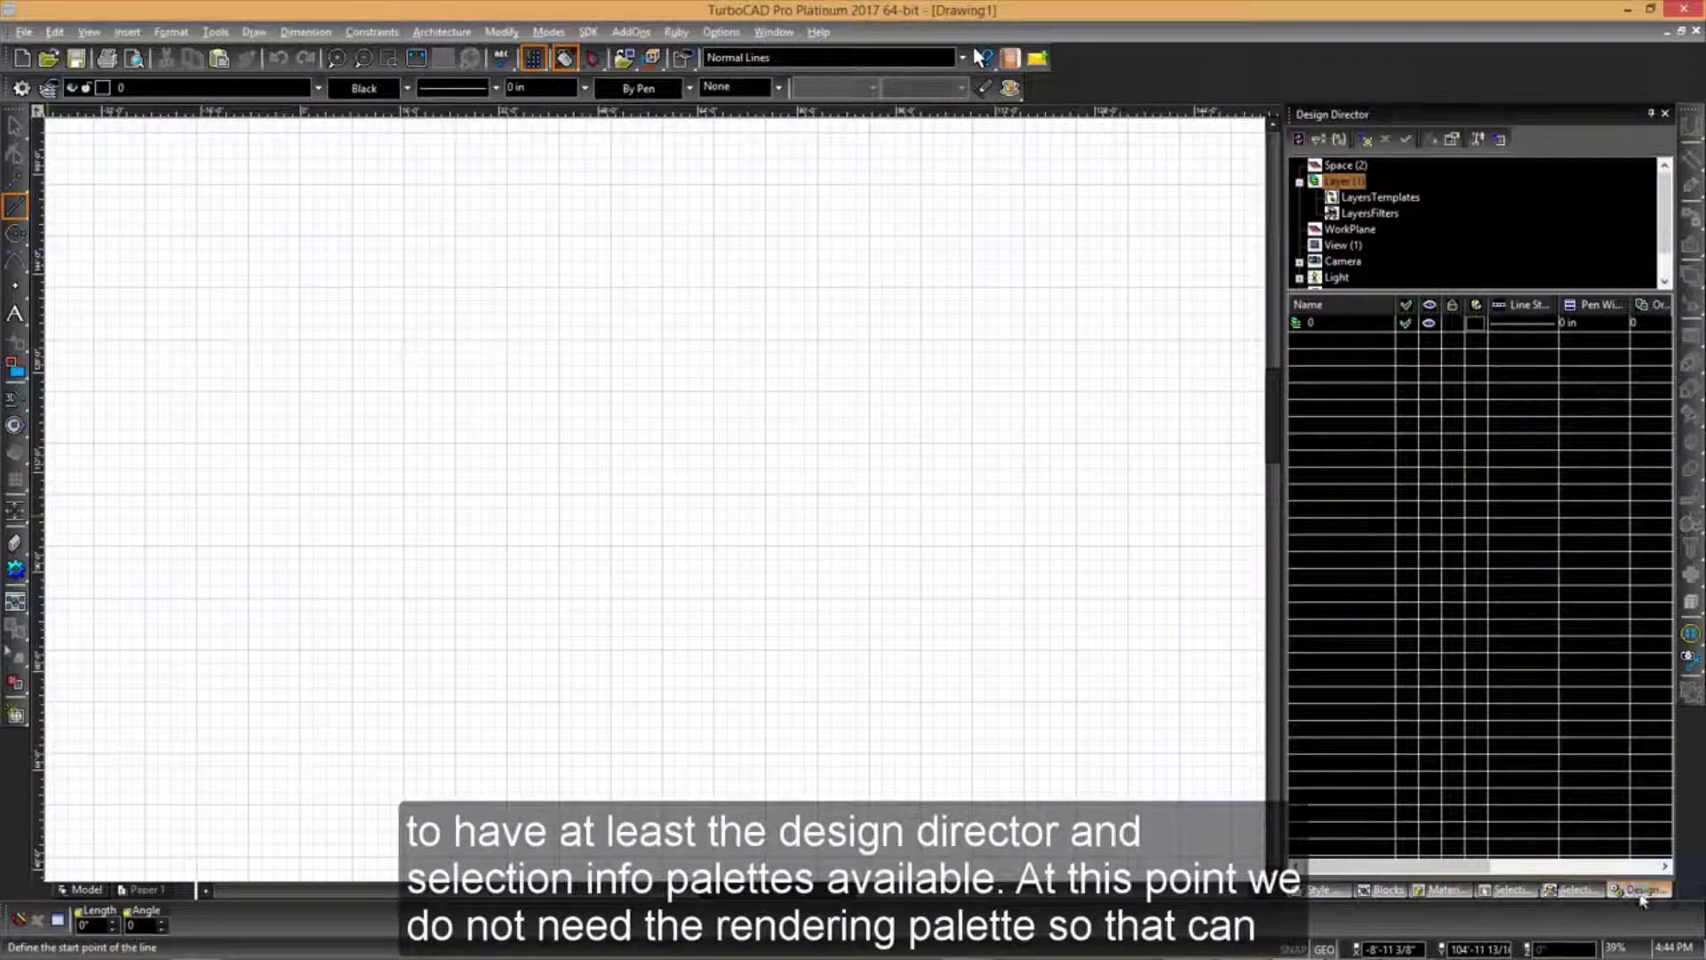
# View the Selection Info palette, undock the Advanced Rendering Styles palette from the group and close it
pyautogui.click(1498, 892)
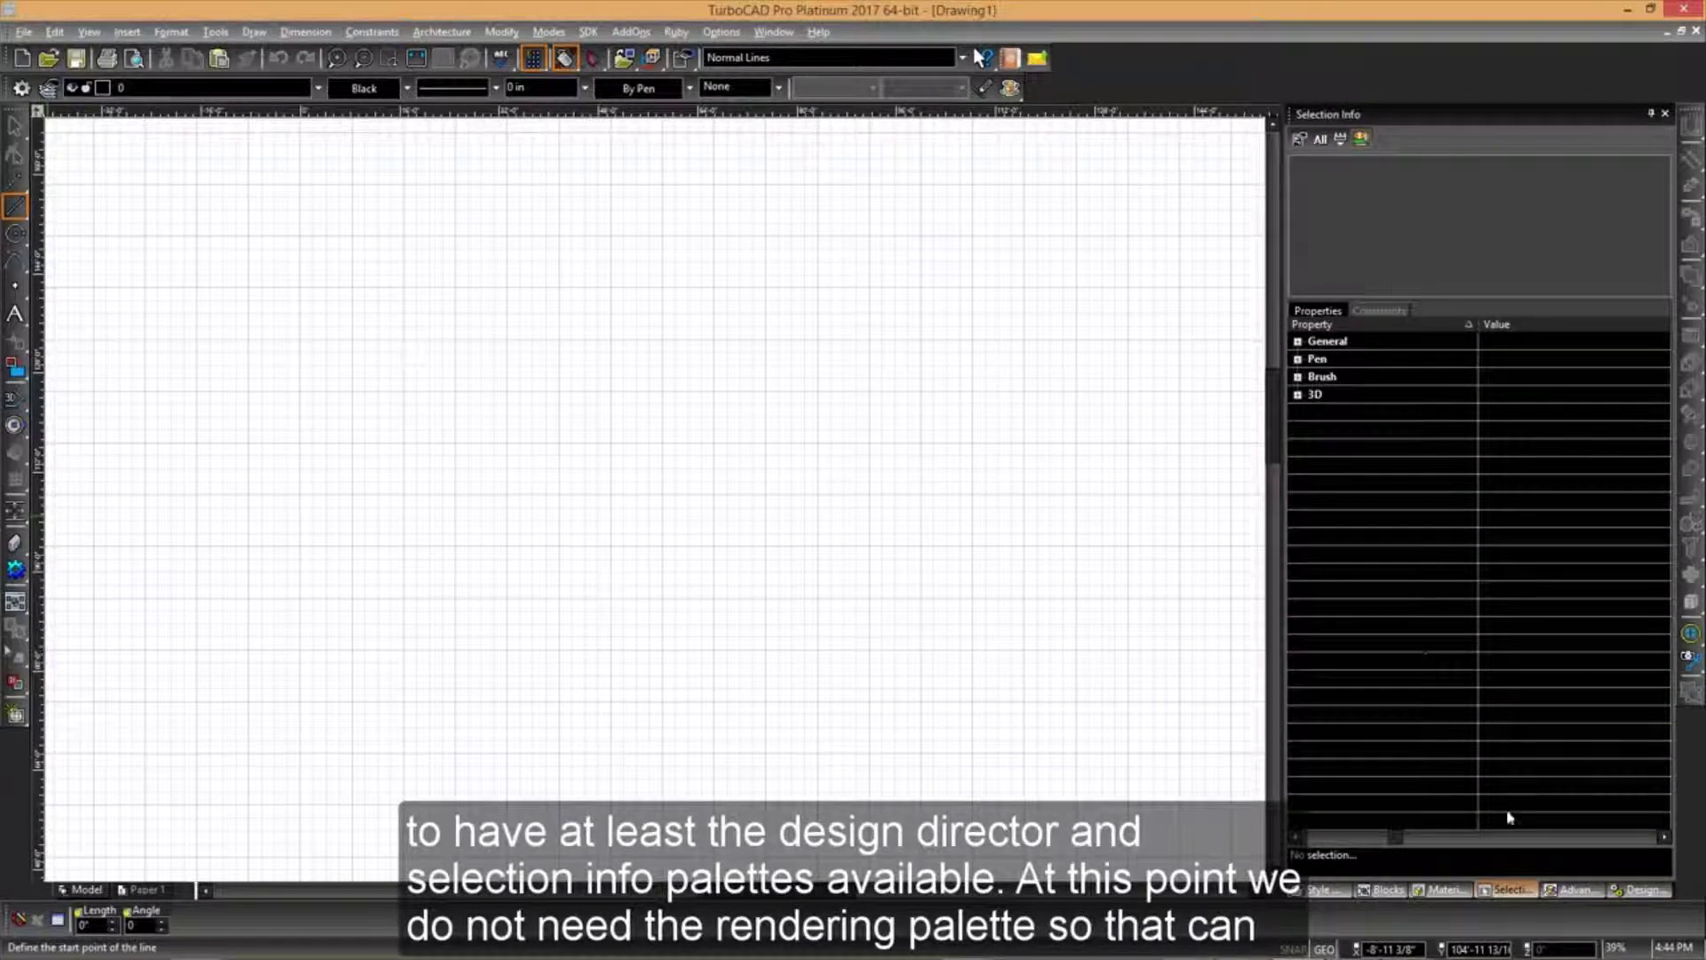
pyautogui.click(1569, 890)
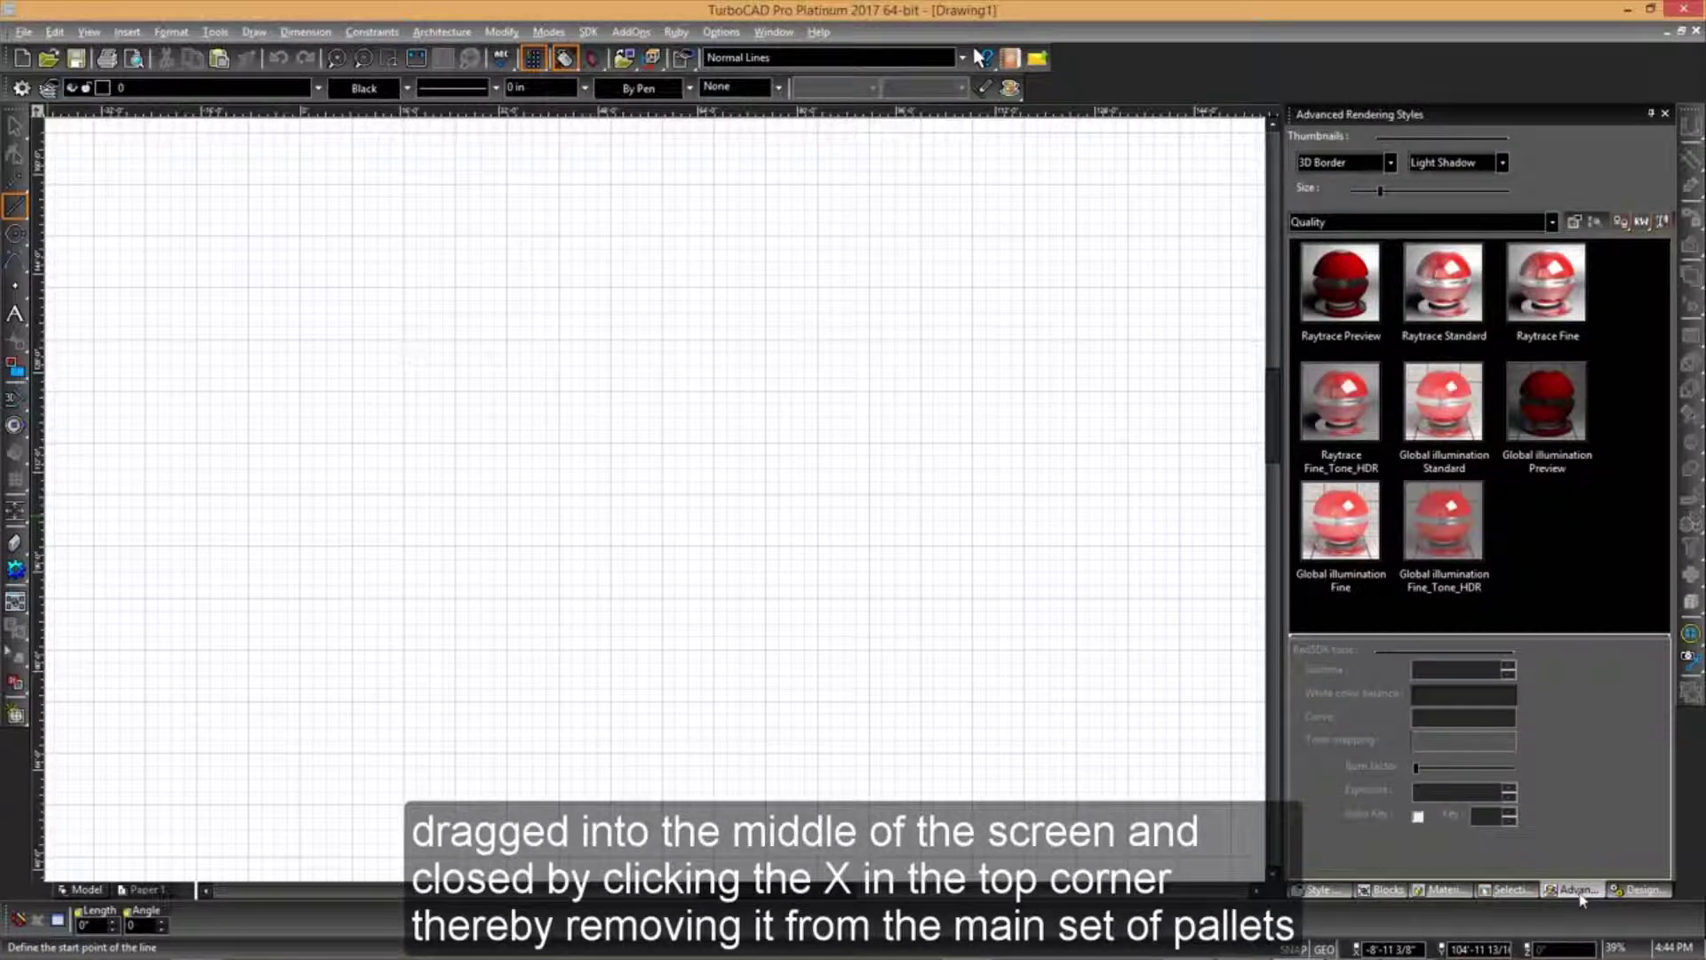
pyautogui.moveTo(1580, 896); pyautogui.dragTo(528, 508)
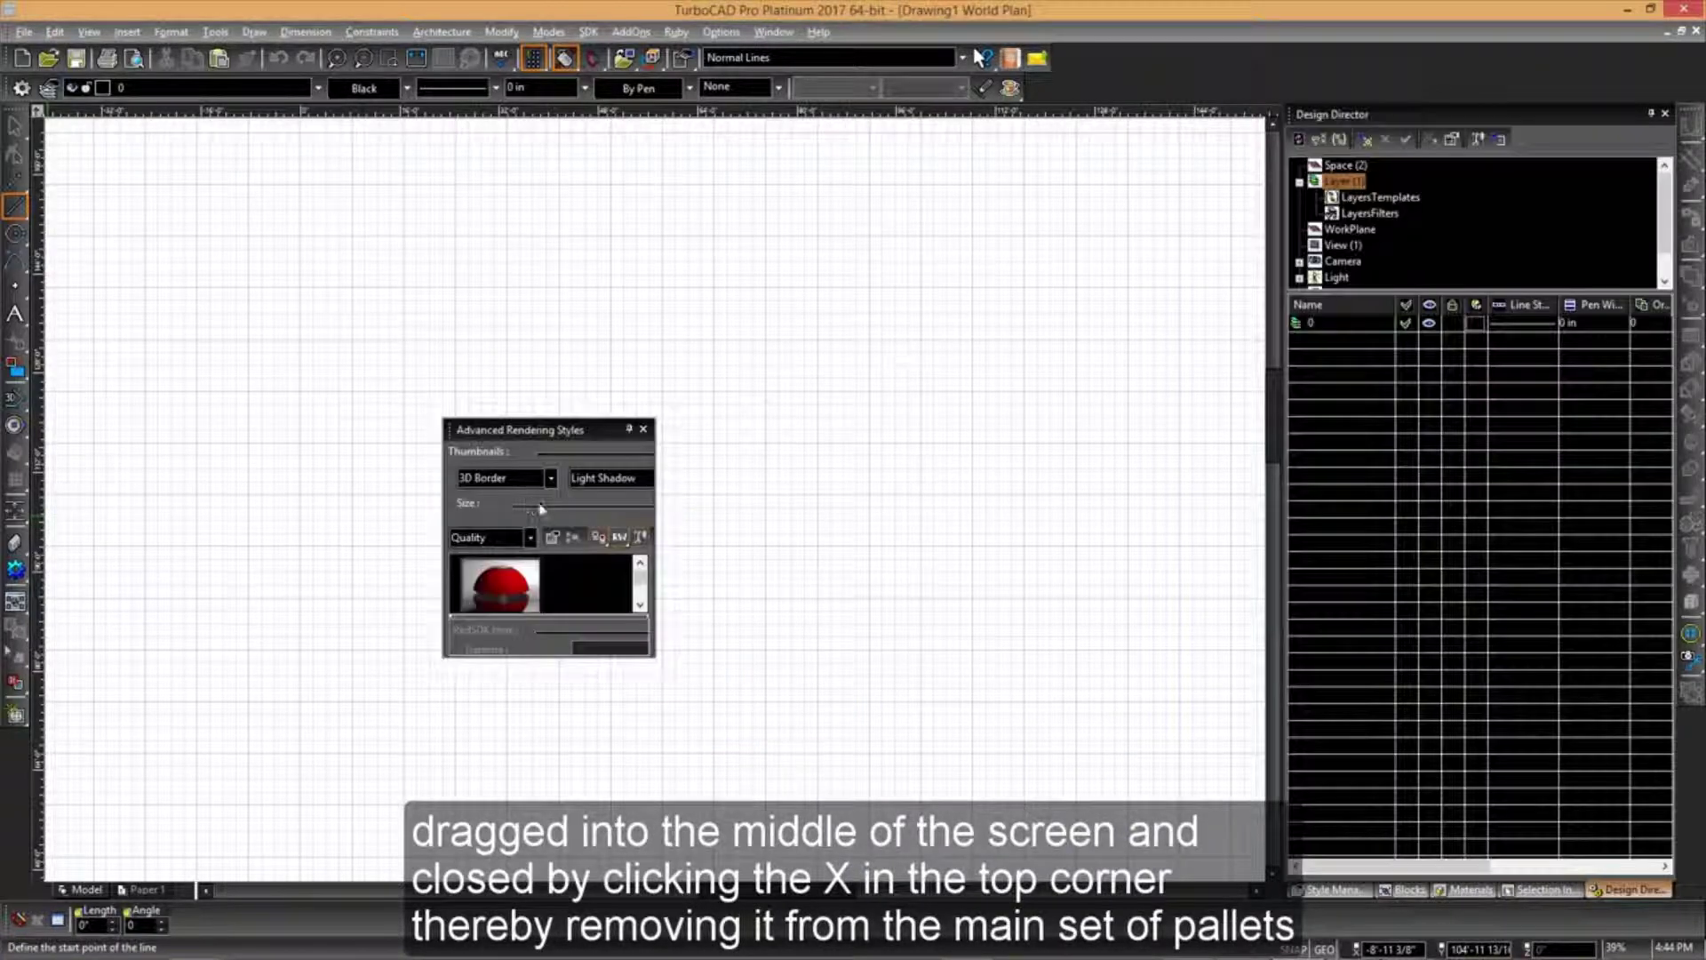
pyautogui.click(644, 431)
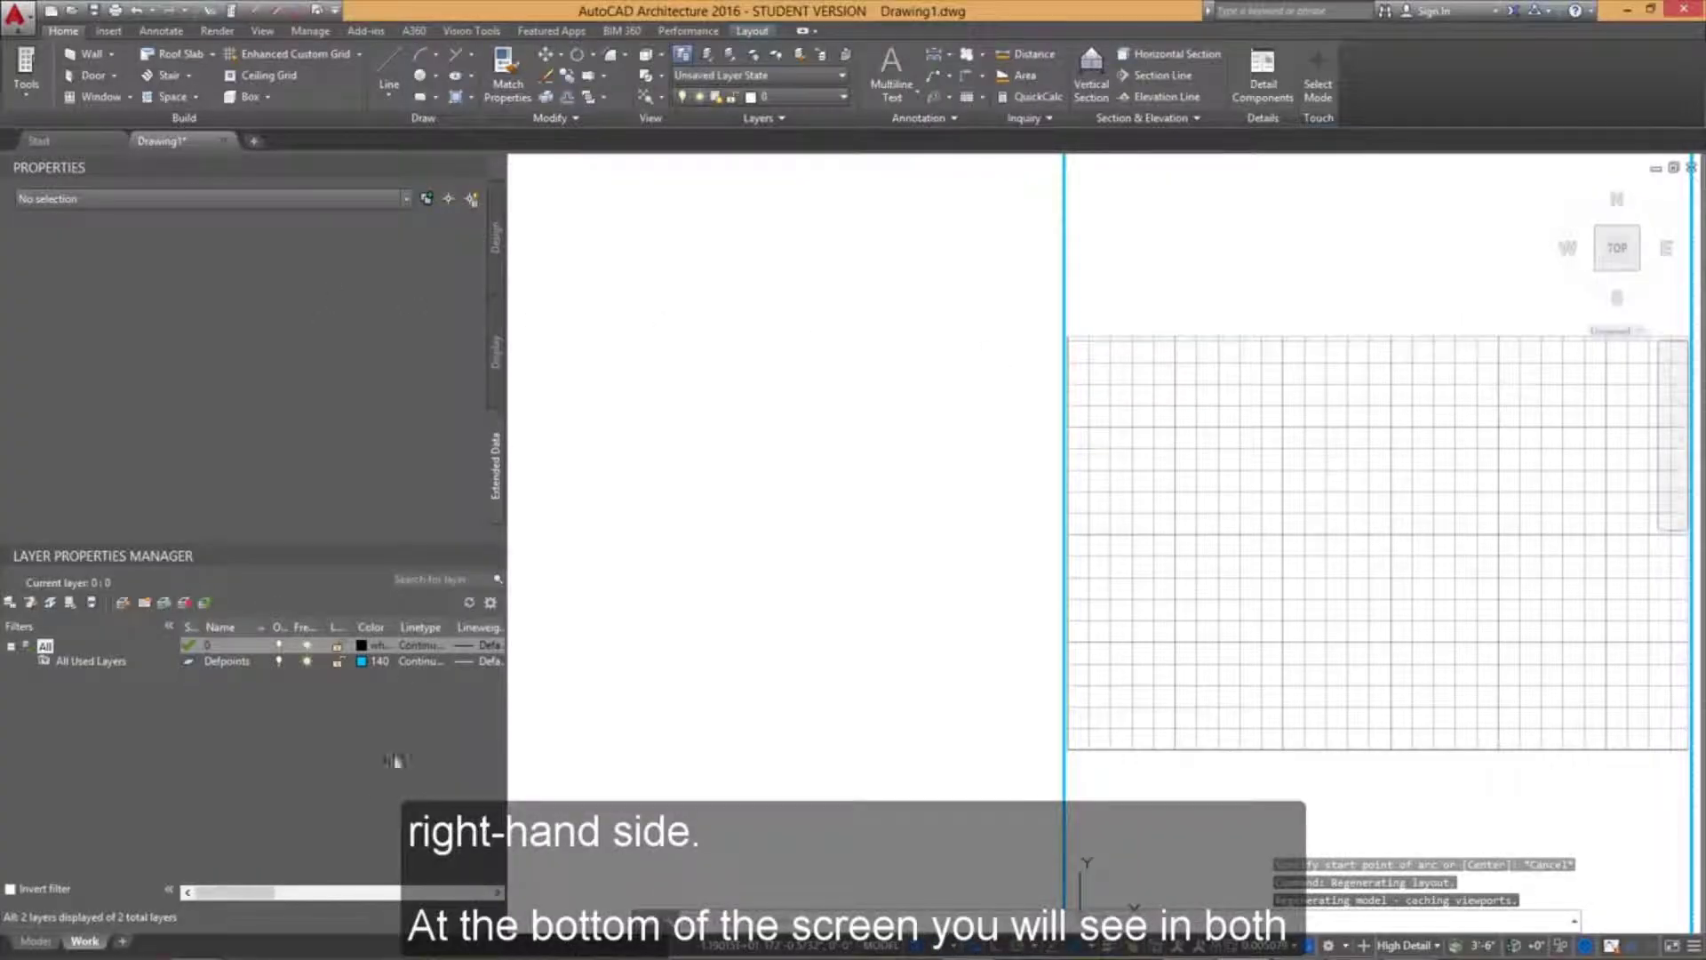
# In AutoCAD Architecture, switch the drawing from the Work layout to model space, back to Work, and to model space again
pyautogui.click(55, 942)
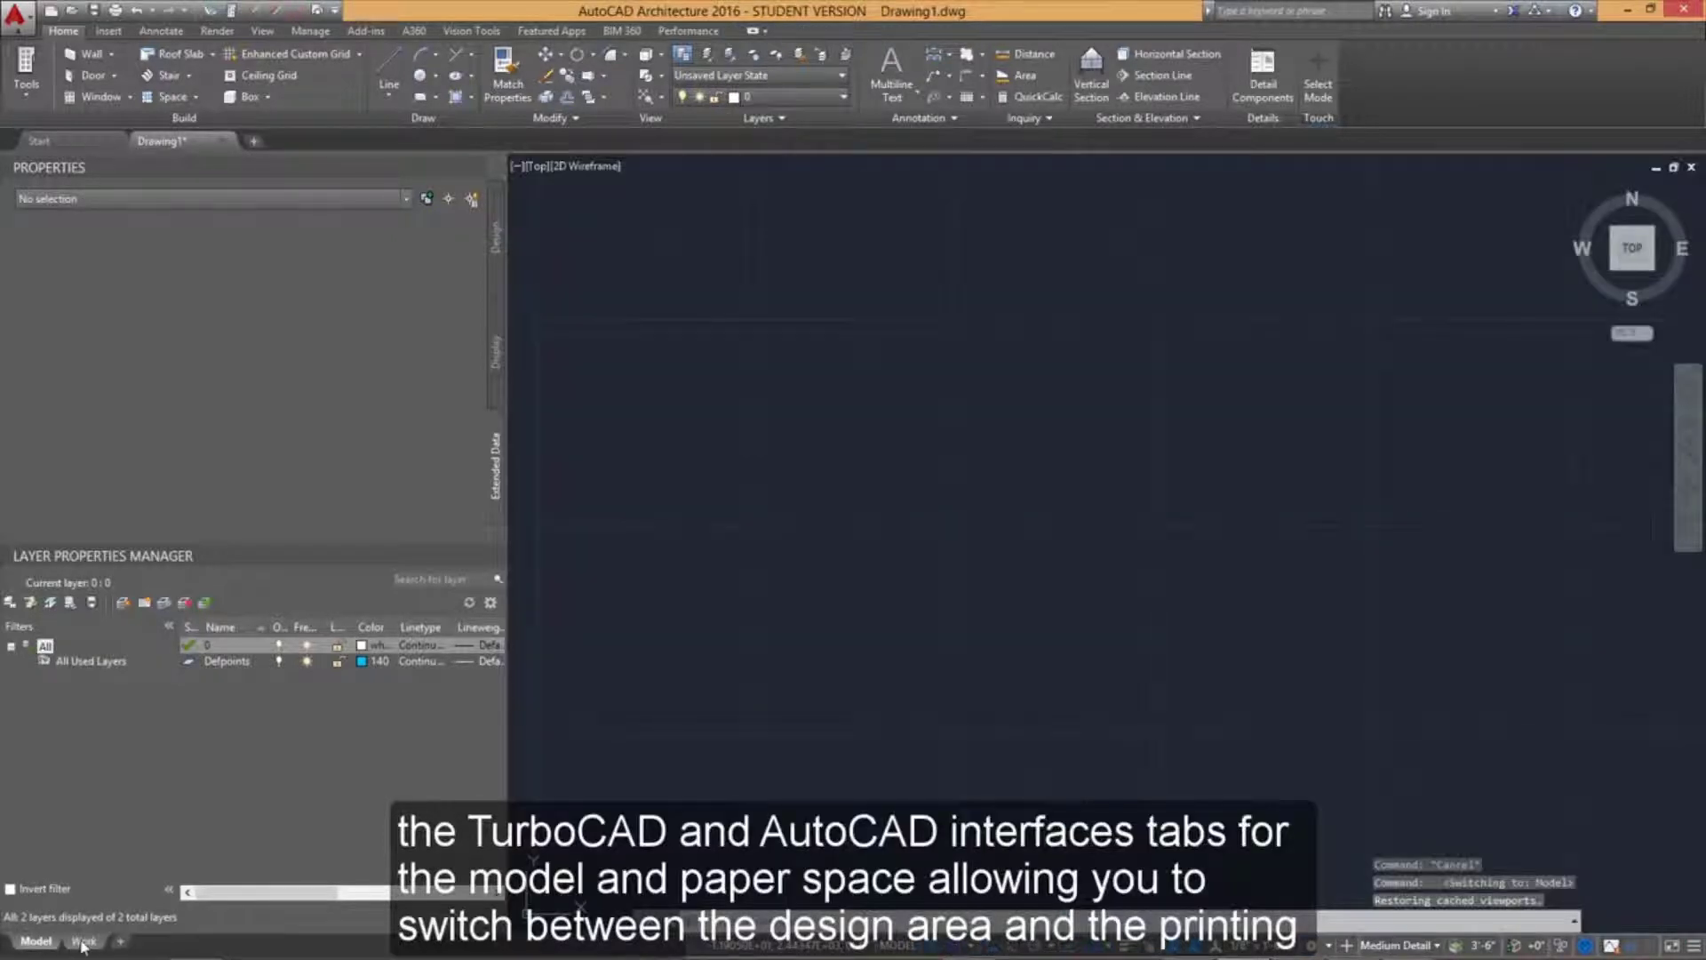
pyautogui.click(82, 942)
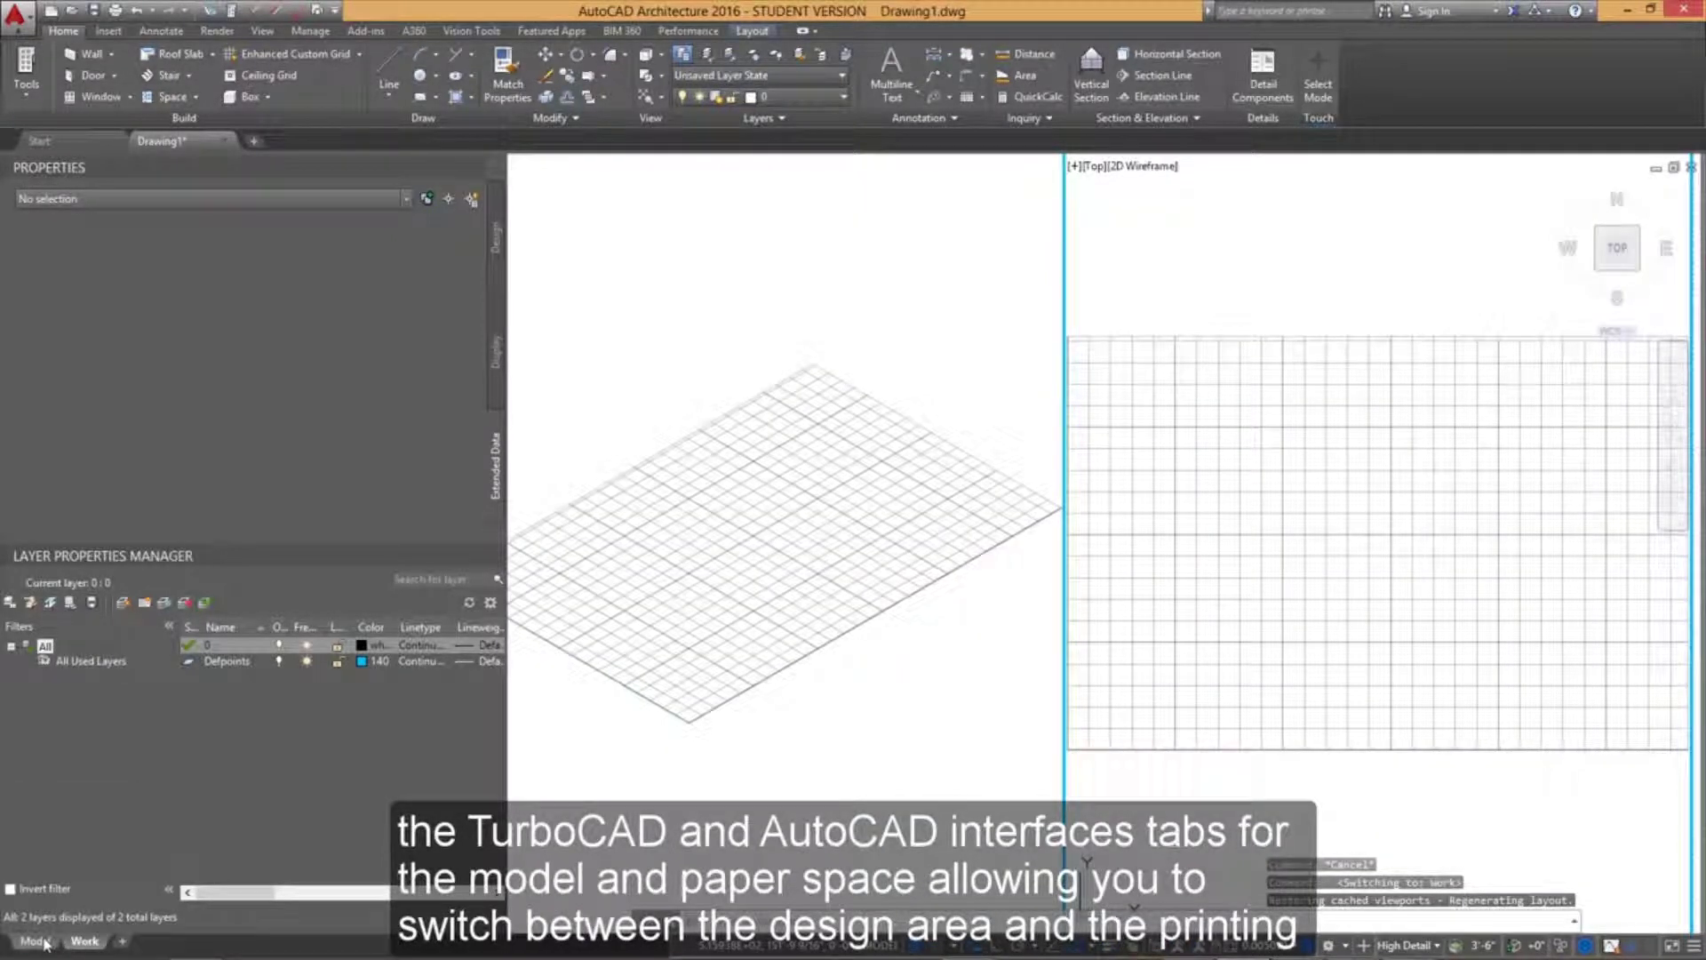
pyautogui.click(40, 942)
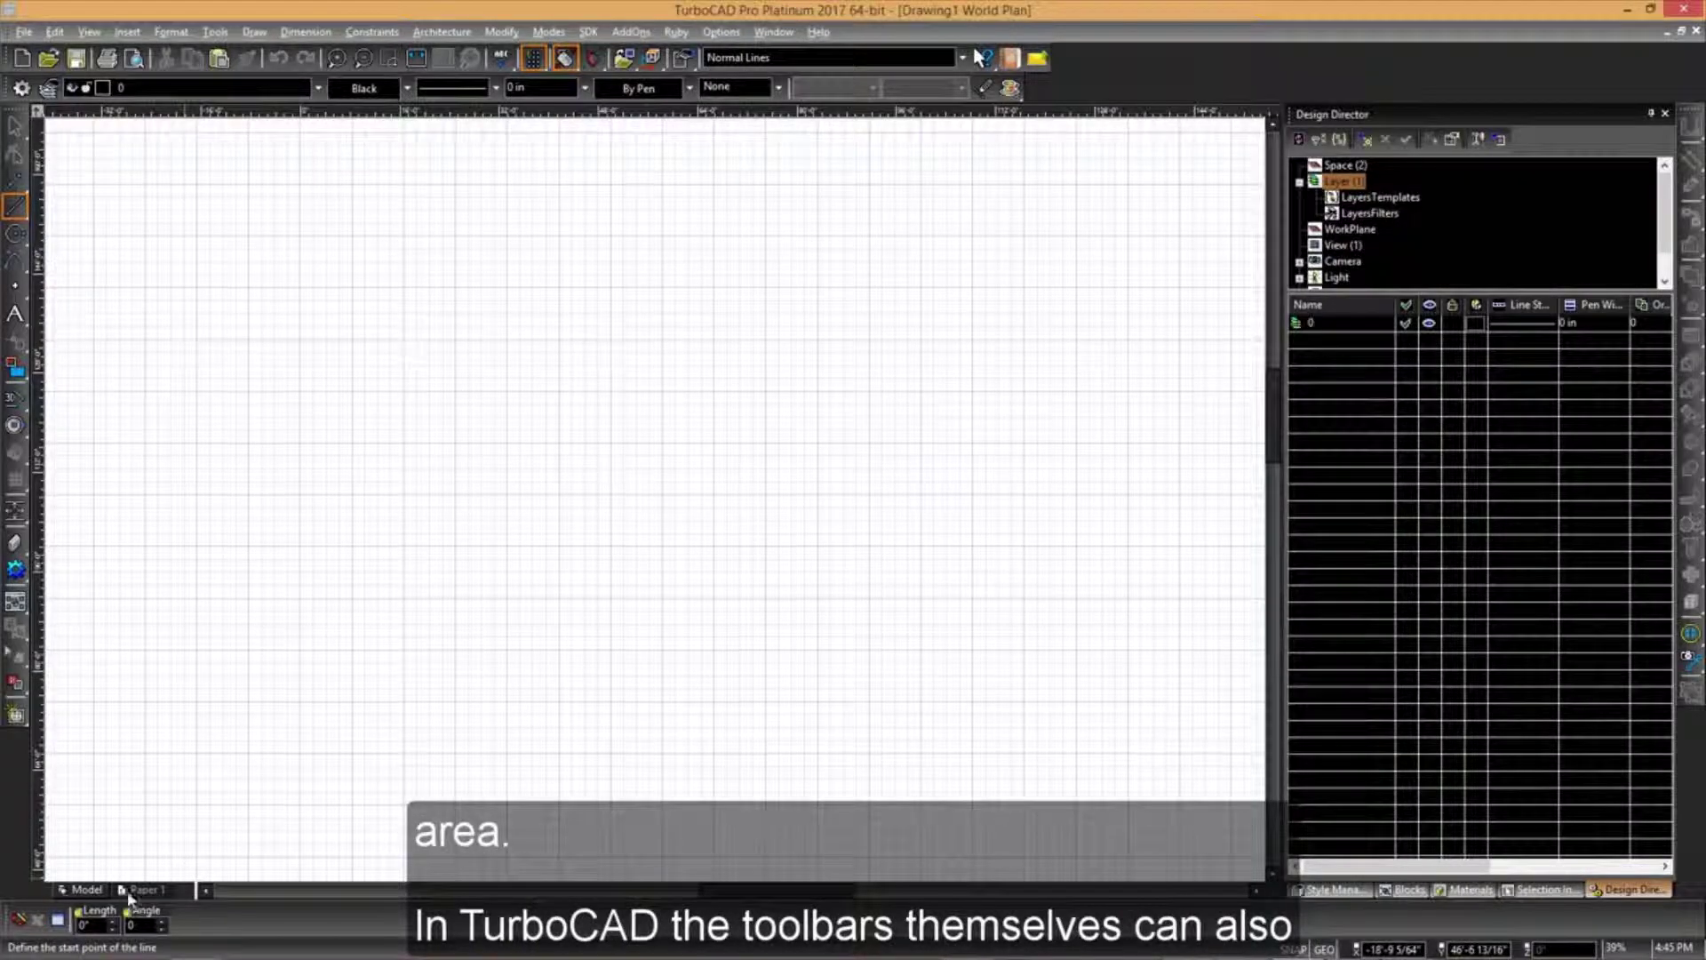
# Switch the TurboCAD drawing between model space and the Paper 1 layout, ending on Paper 1
pyautogui.click(131, 890)
pyautogui.click(98, 891)
pyautogui.click(137, 889)
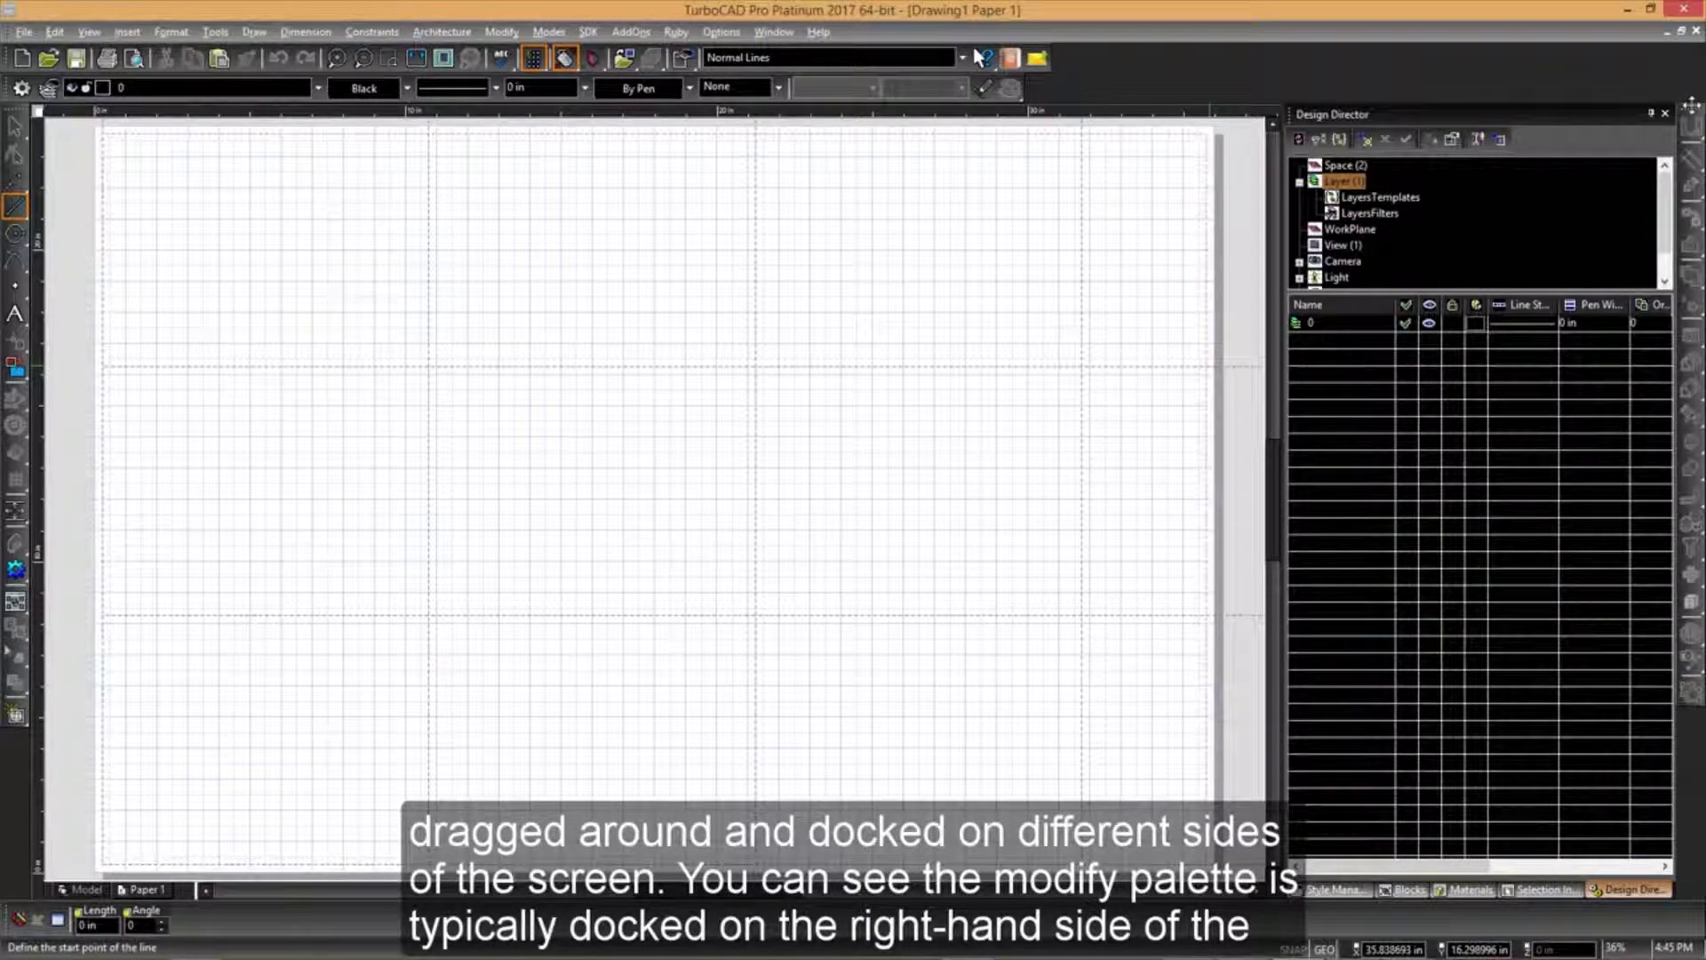
# Float the NewModify toolbar over the drawing area and dock it back beside the palettes
pyautogui.moveTo(1691, 105); pyautogui.dragTo(317, 249)
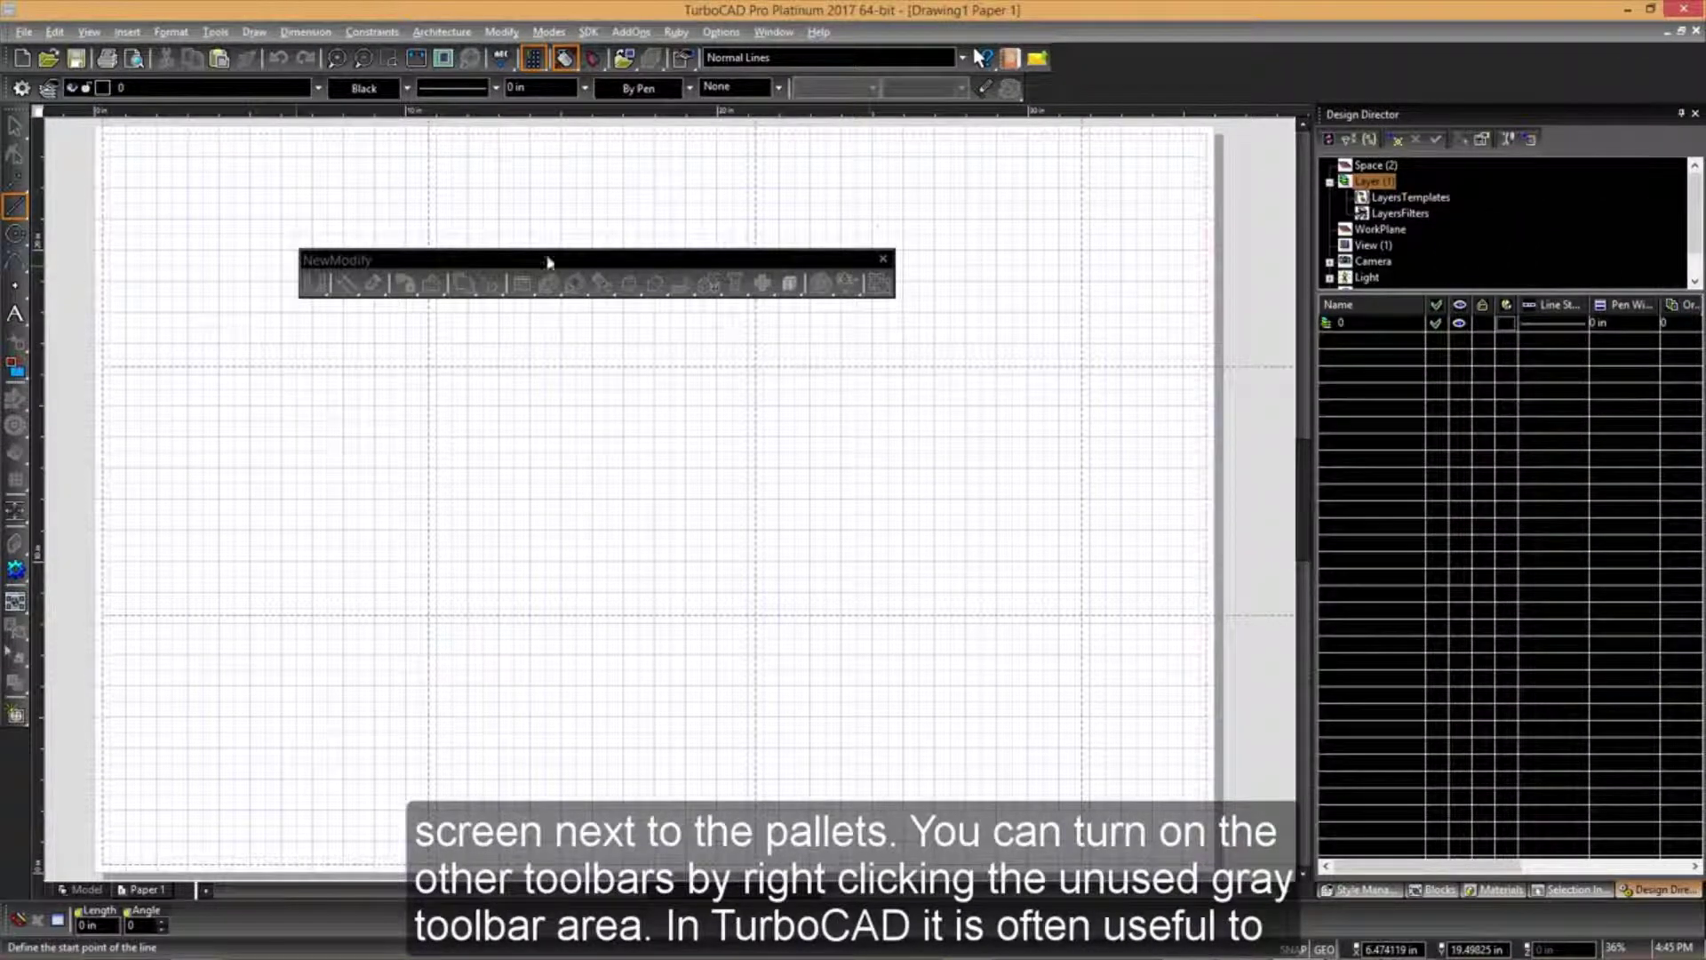
pyautogui.moveTo(371, 259); pyautogui.dragTo(1693, 125)
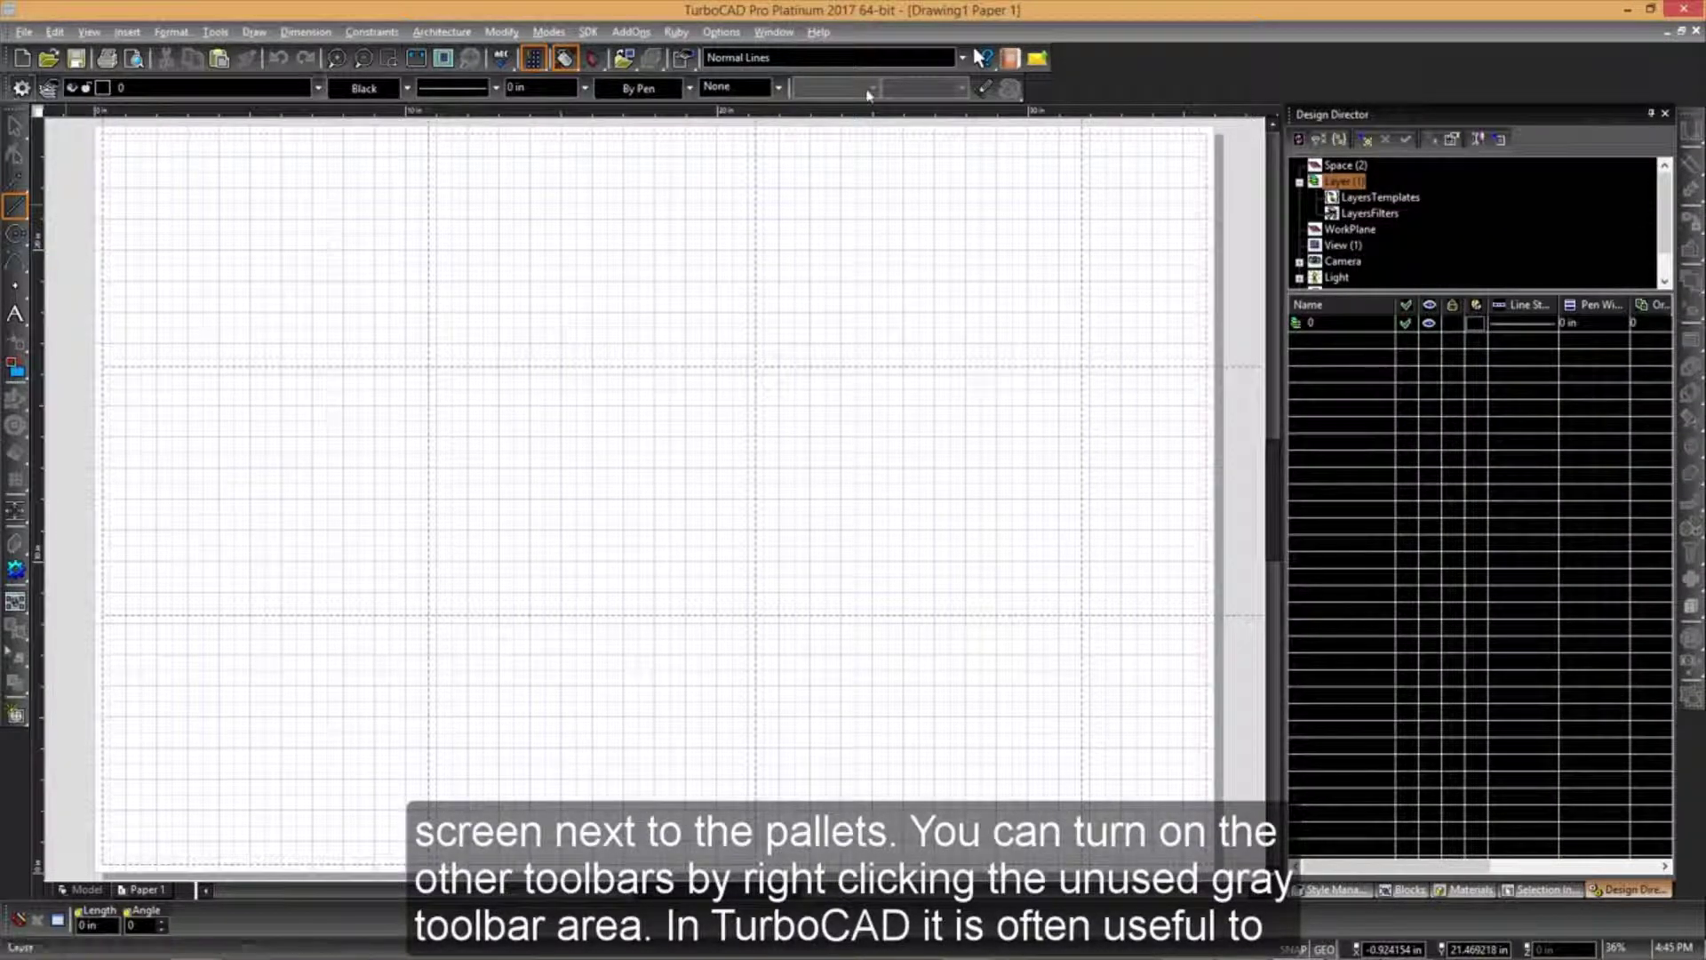
# Turn on the Snap Modes, Transform and Copy toolbars in the Customize dialog
pyautogui.rightClick(1141, 70)
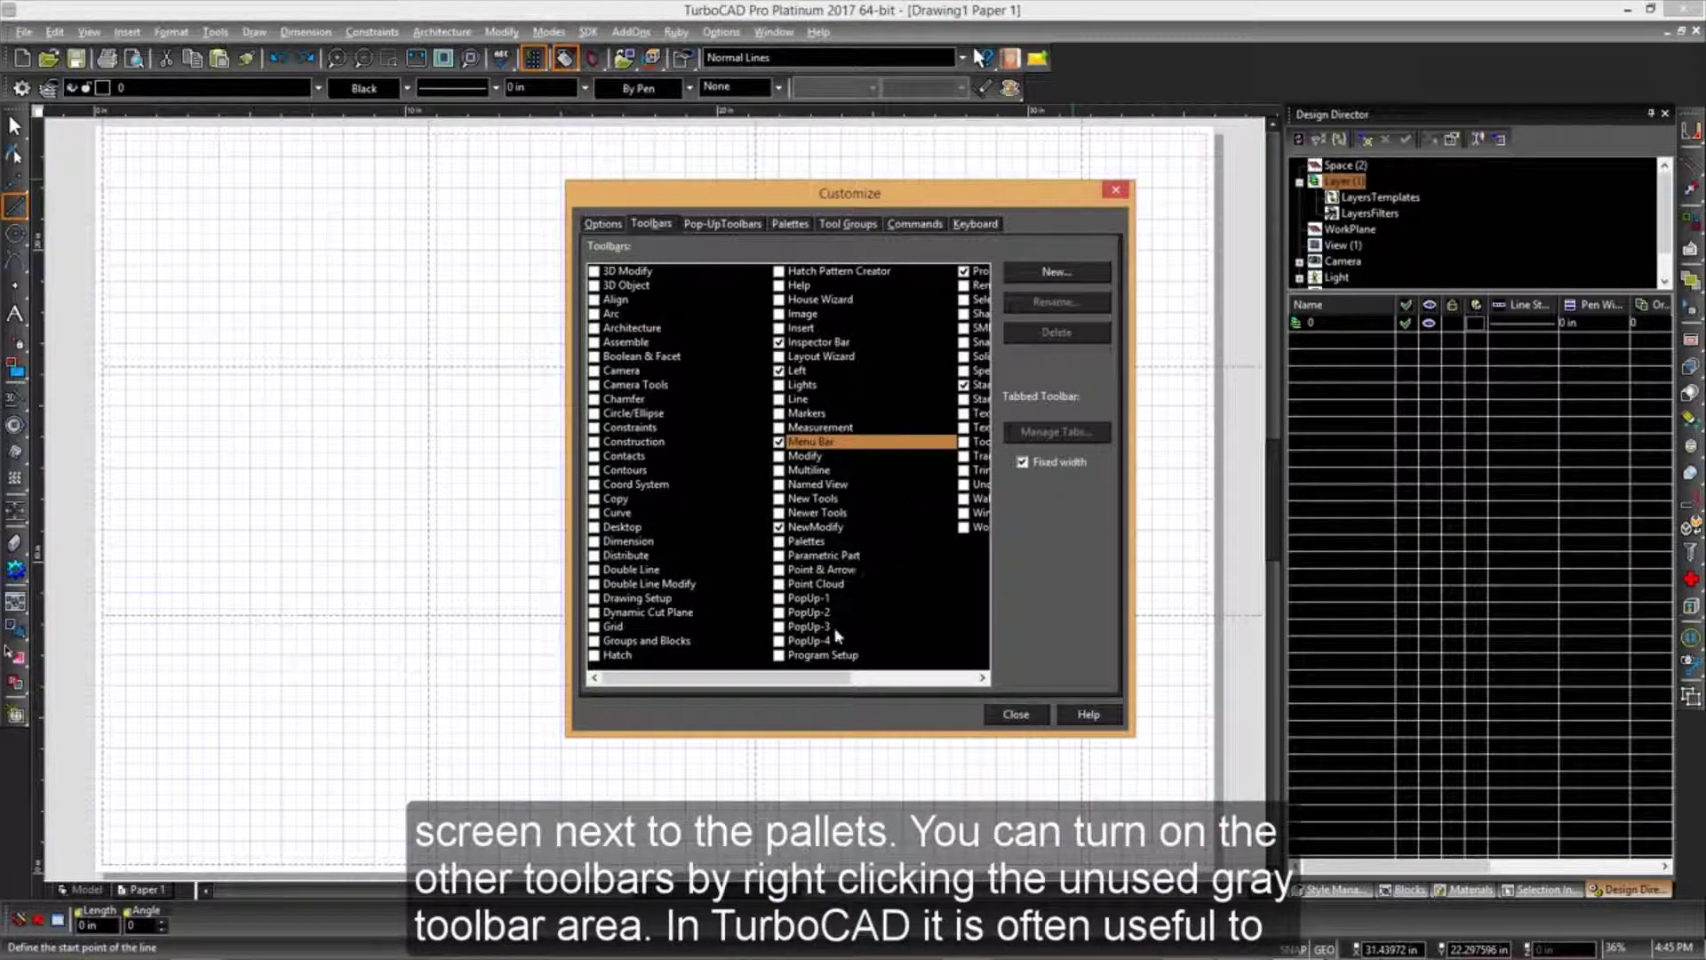
pyautogui.moveTo(767, 677); pyautogui.dragTo(893, 679)
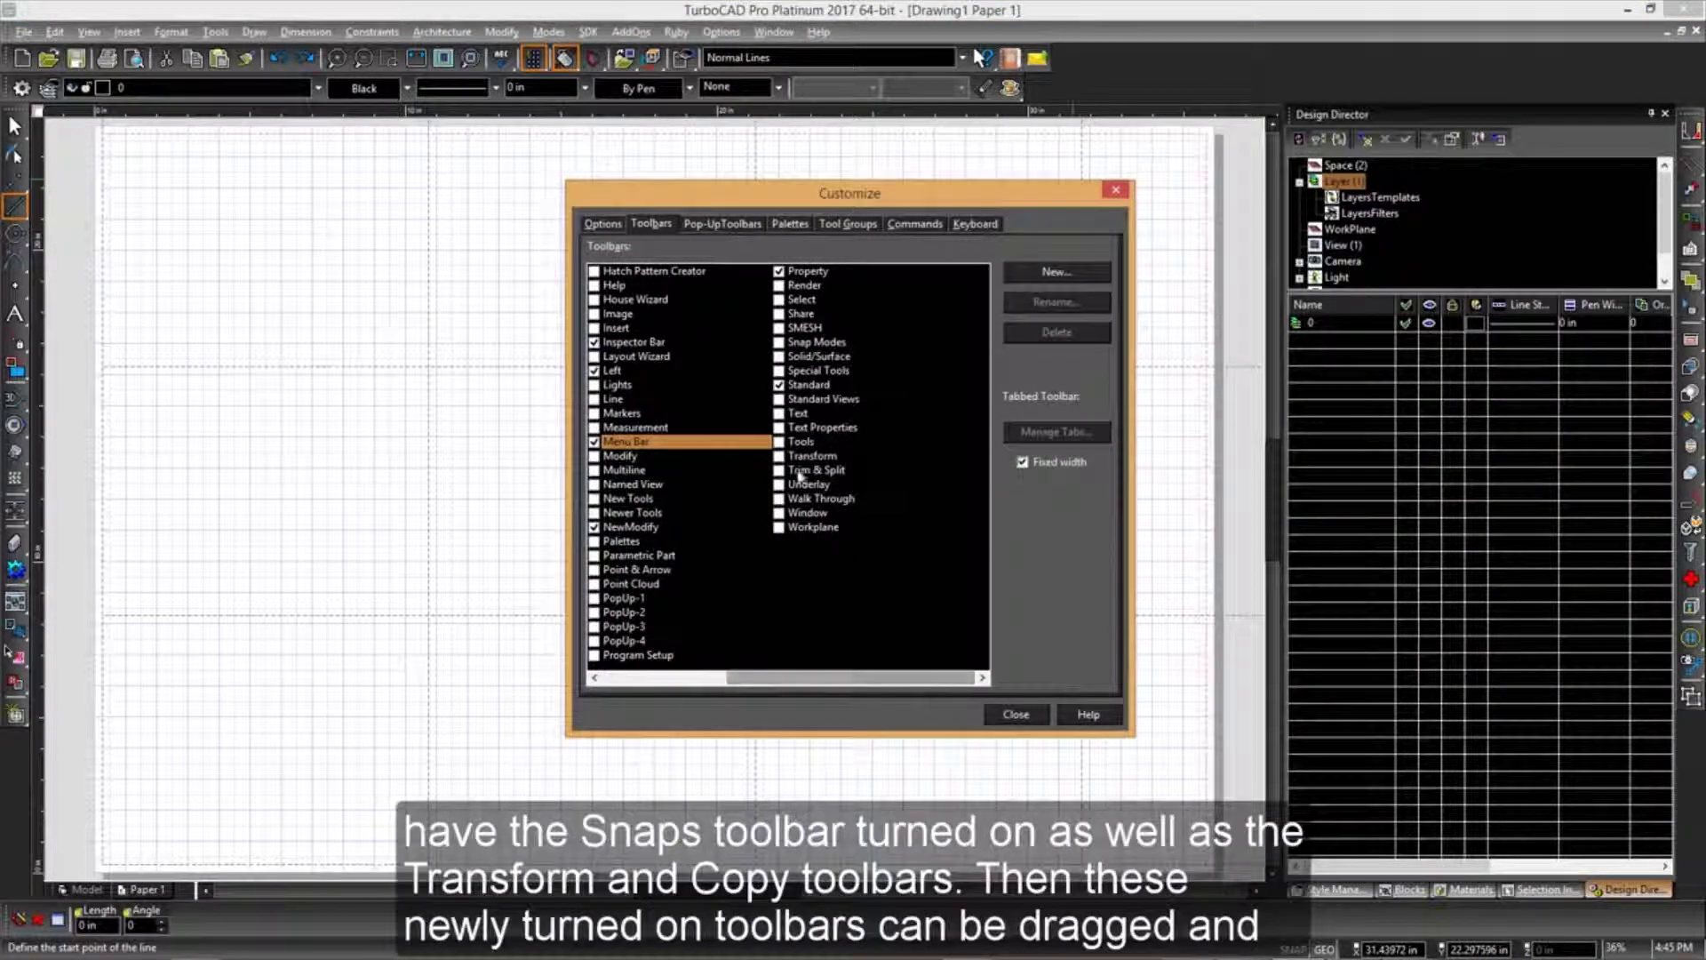
pyautogui.click(778, 400)
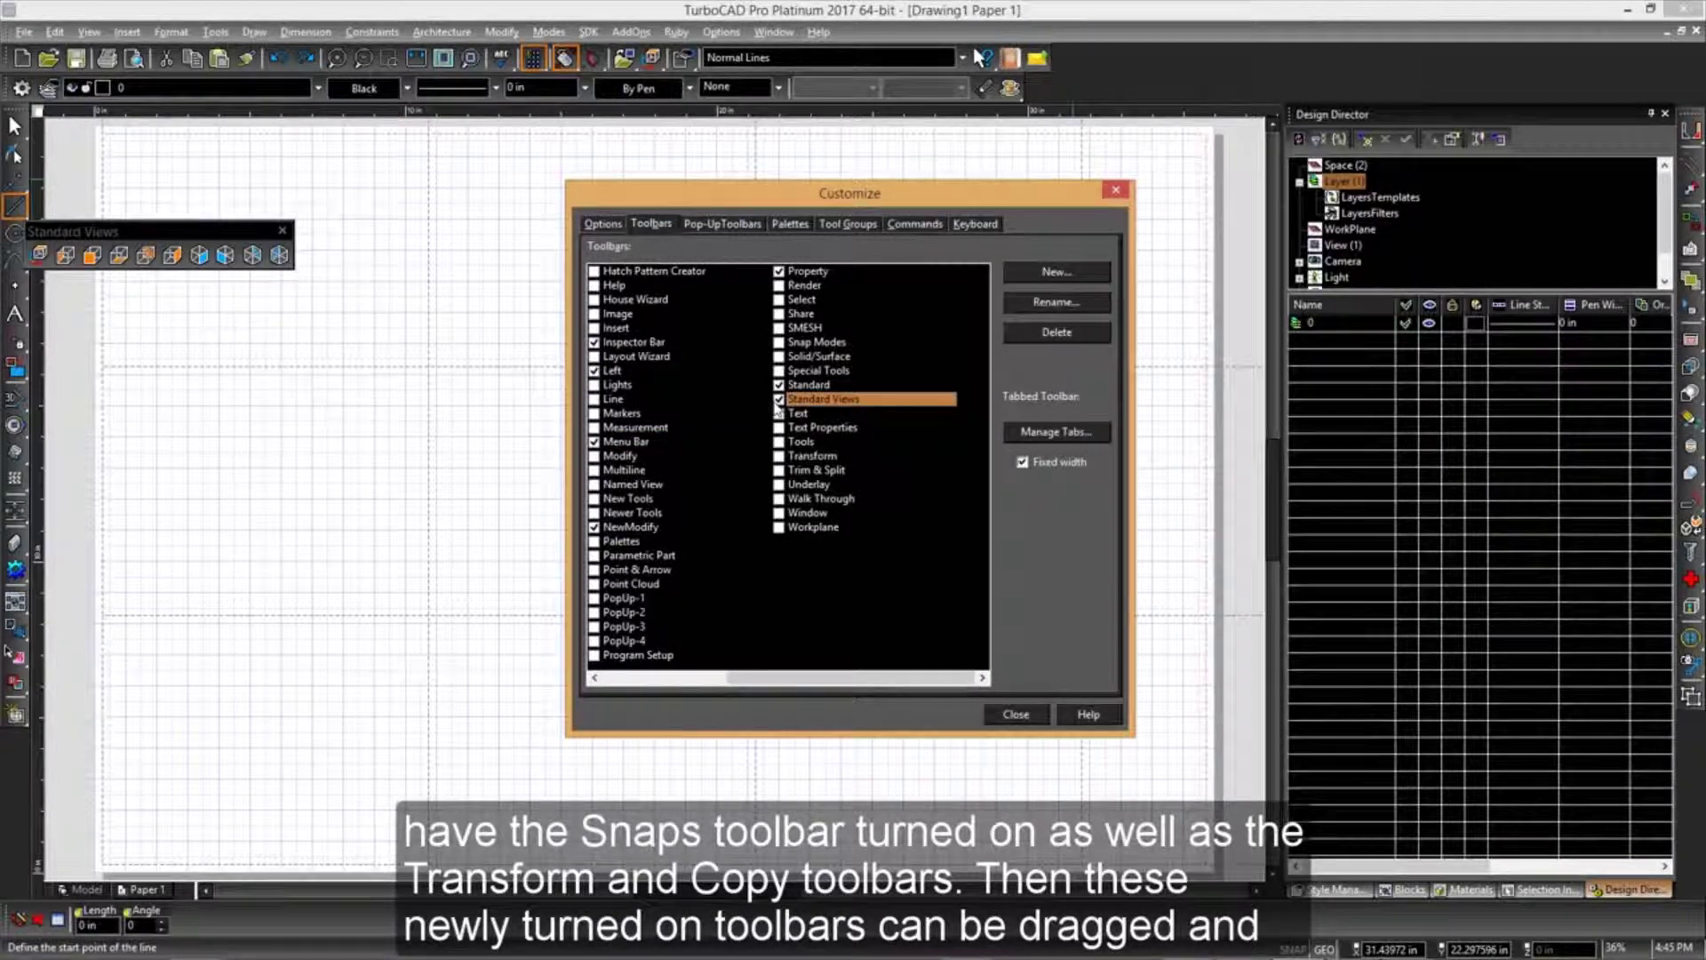
pyautogui.click(779, 400)
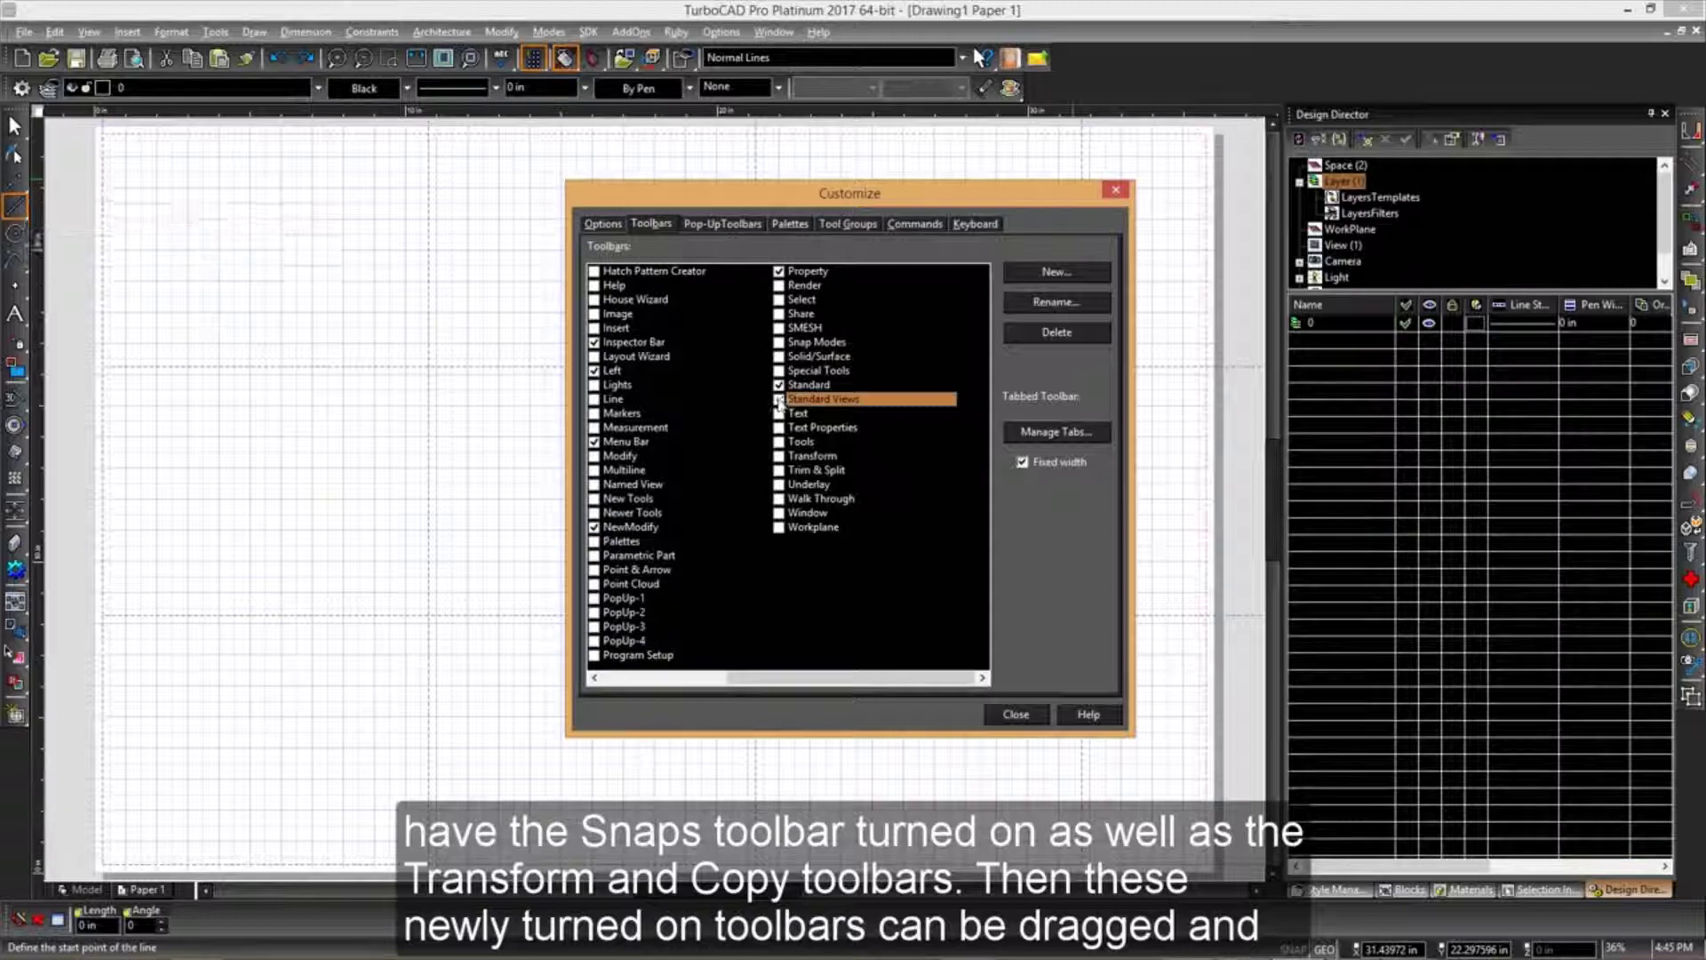
pyautogui.click(778, 343)
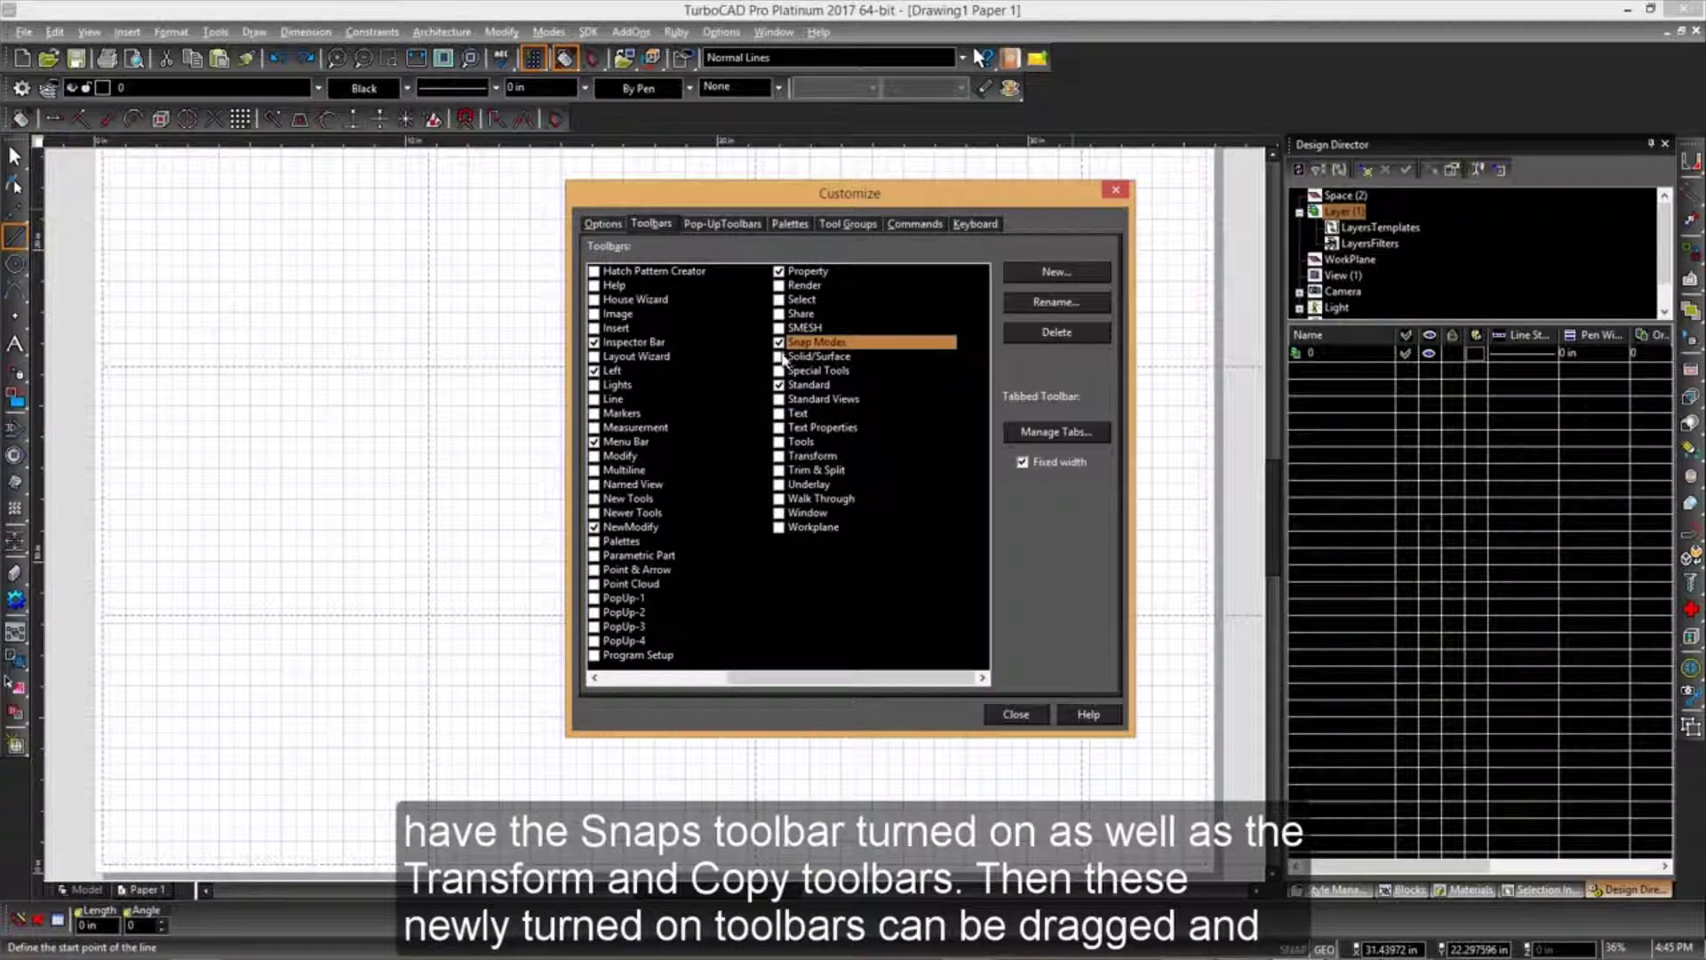
pyautogui.click(780, 457)
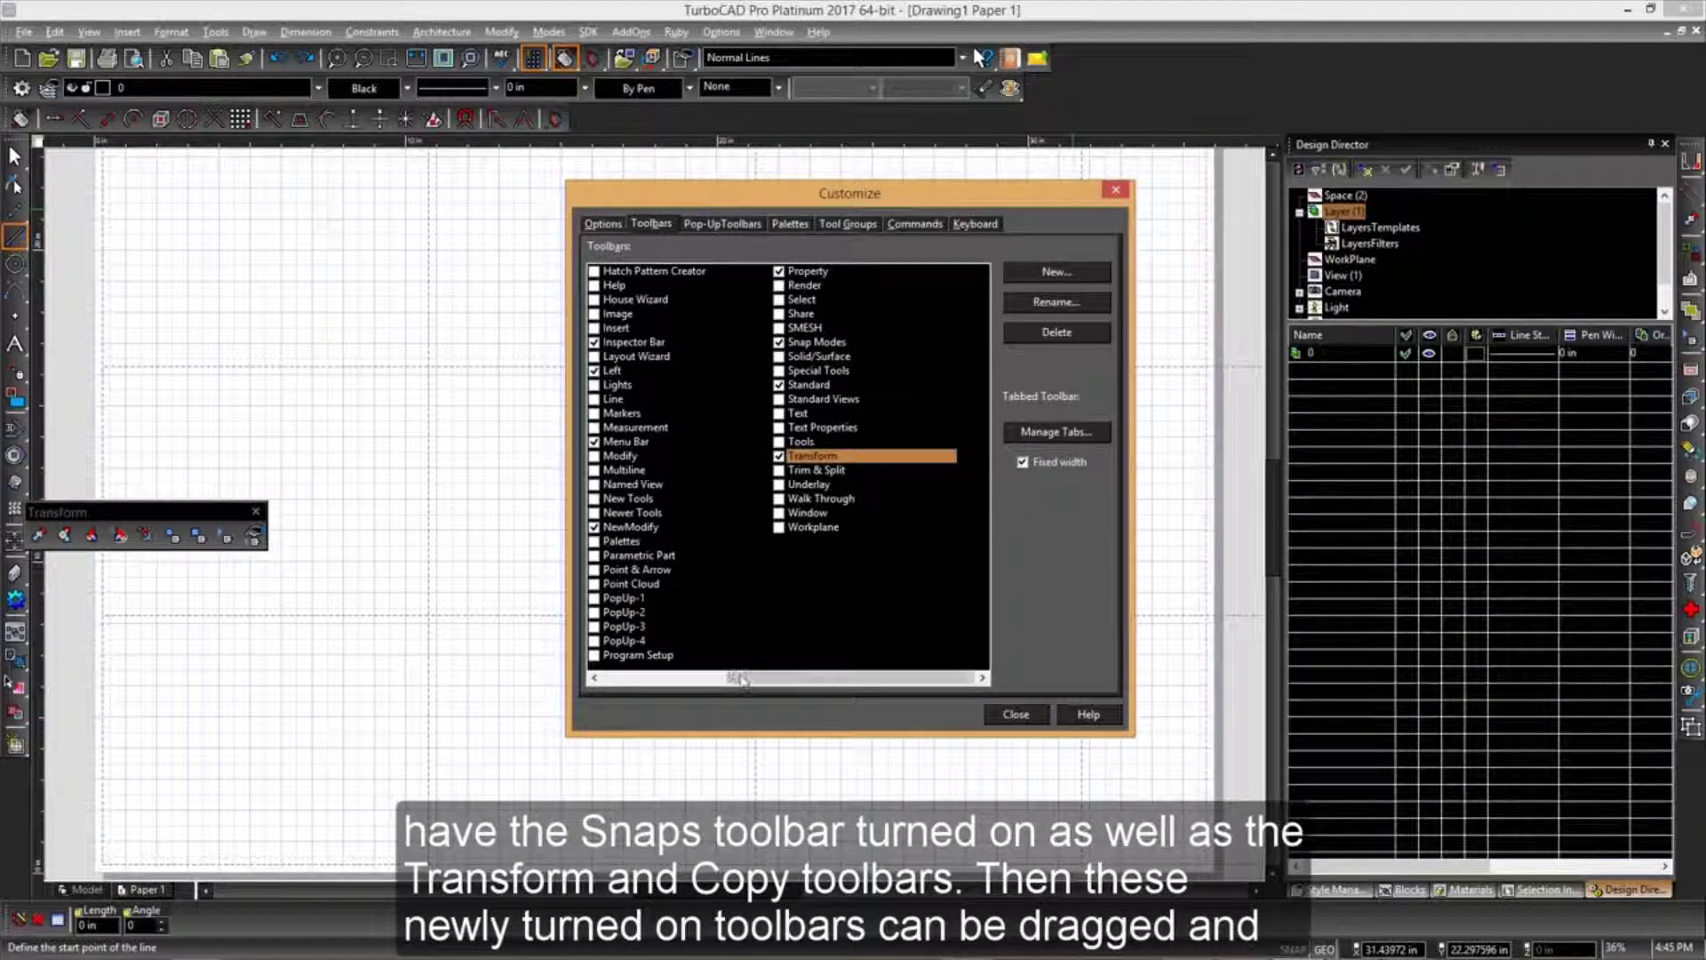
pyautogui.moveTo(737, 677); pyautogui.dragTo(613, 677)
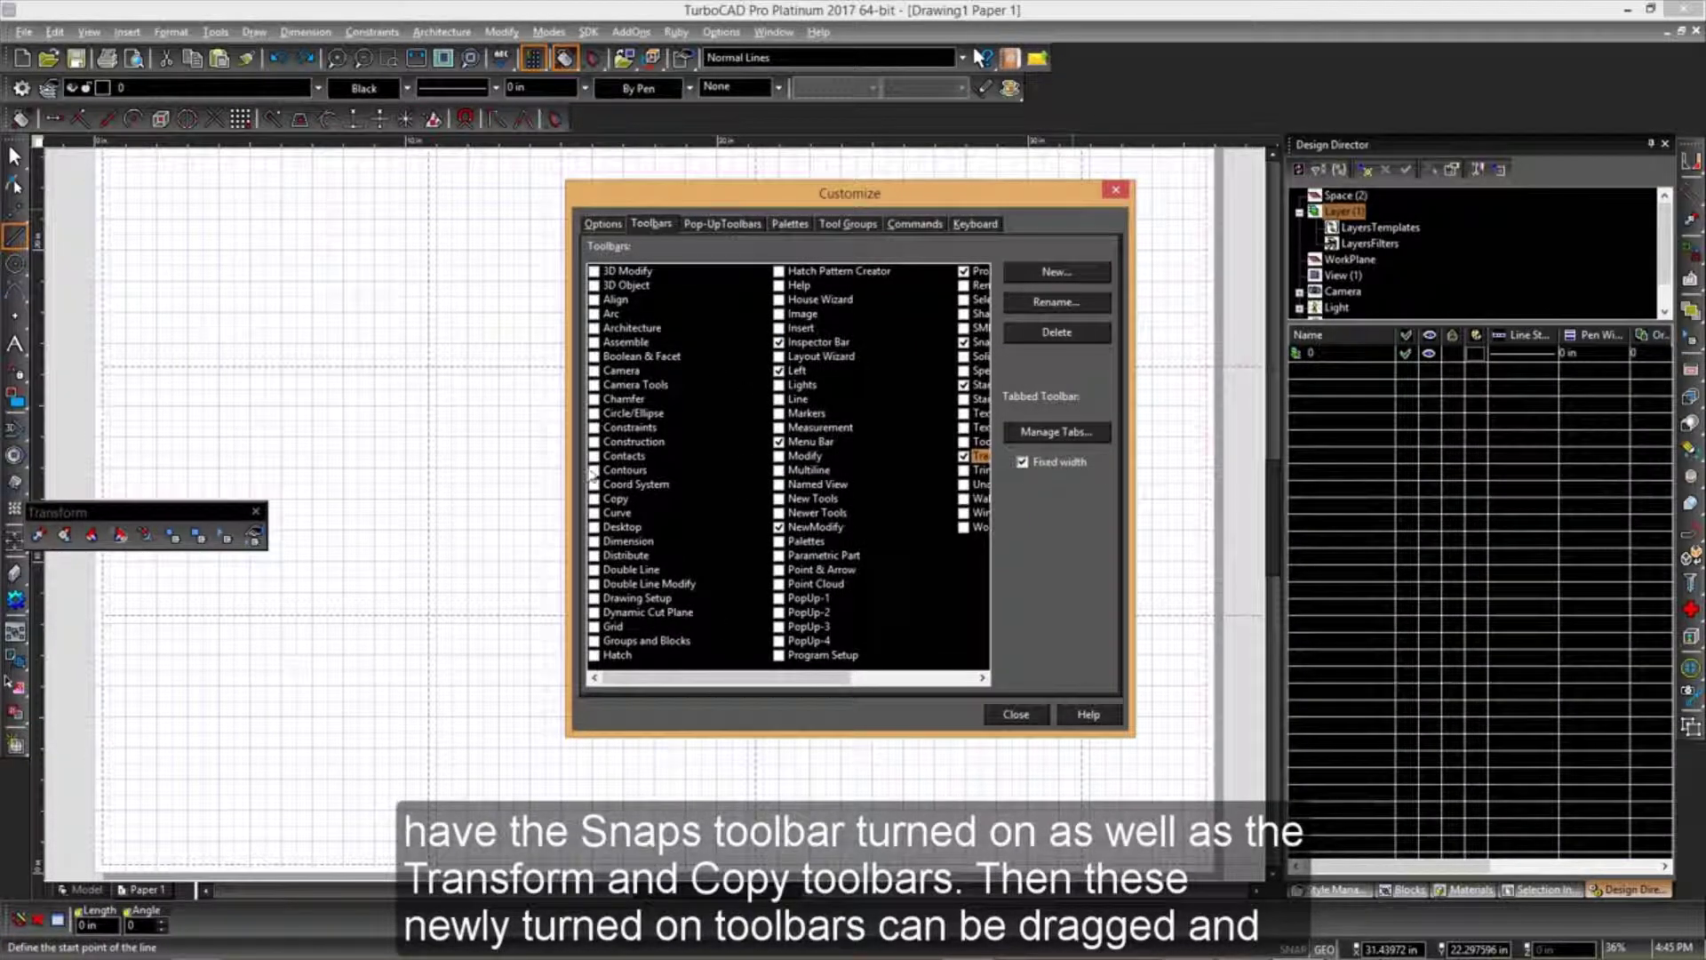
pyautogui.click(594, 499)
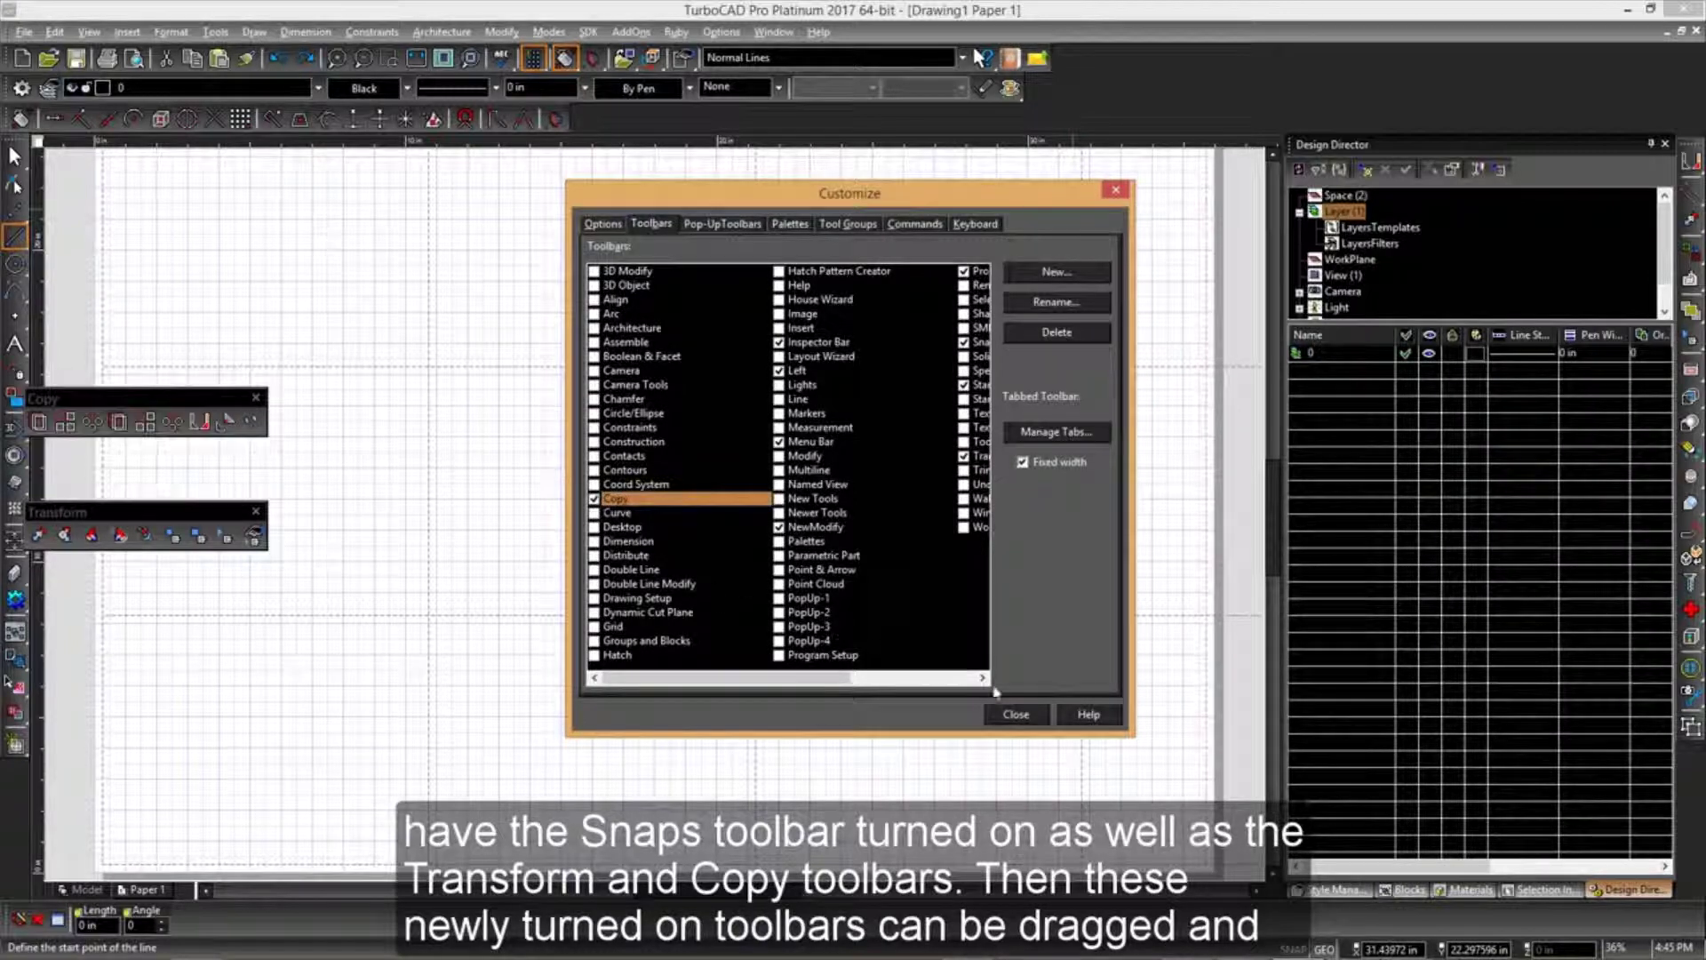
pyautogui.click(1016, 716)
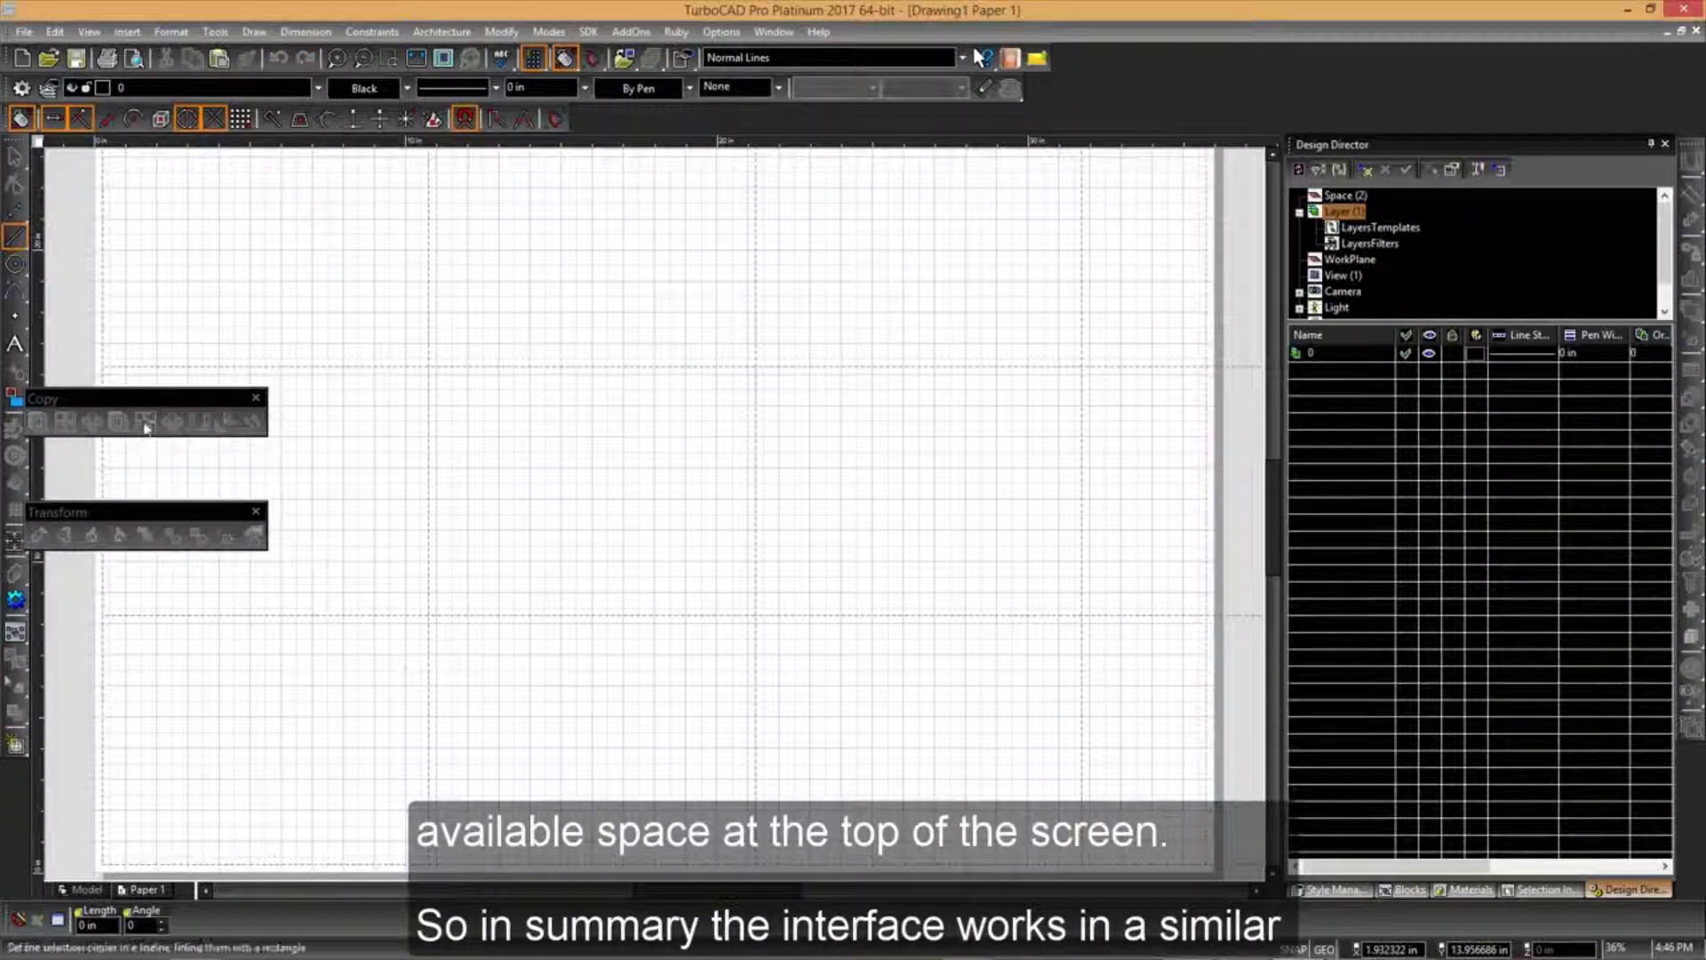
# Dock the floating Copy and Transform toolbars in the same row as the Snap Modes toolbar
pyautogui.moveTo(124, 409); pyautogui.dragTo(658, 125)
pyautogui.moveTo(174, 514); pyautogui.dragTo(975, 128)
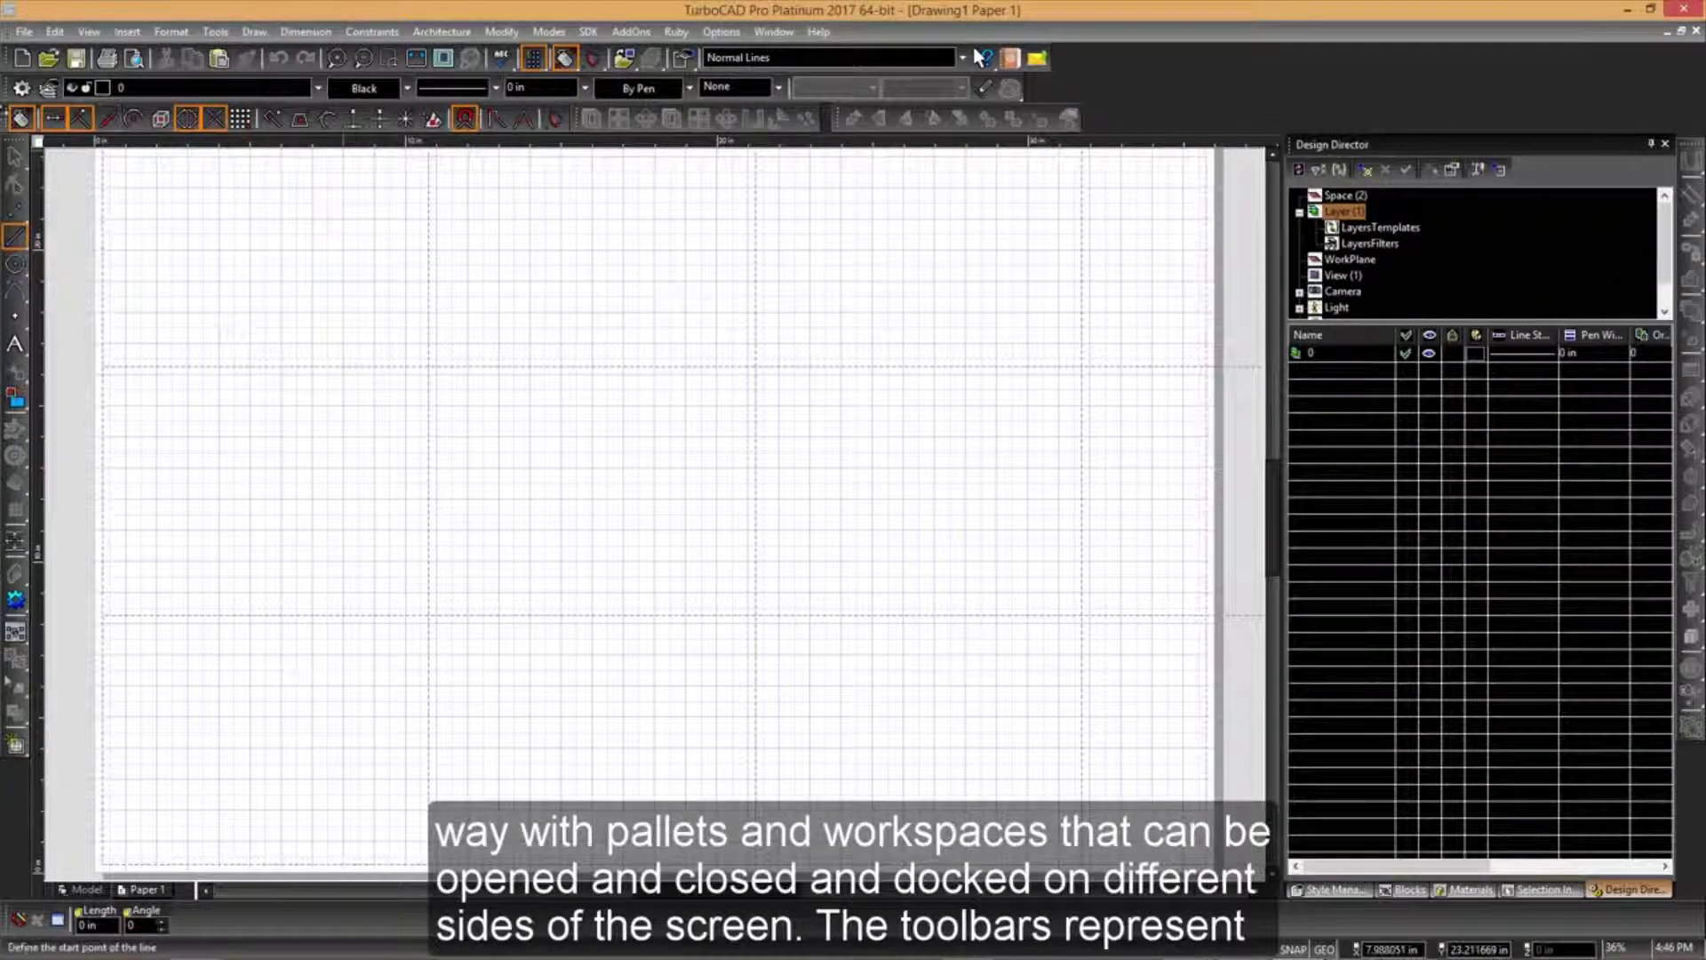
# Dock the Snap Modes toolbar vertically beside the drawing tools, and move the Copy and Transform toolbars into the two upper toolbar rows
pyautogui.moveTo(4, 119); pyautogui.dragTo(25, 162)
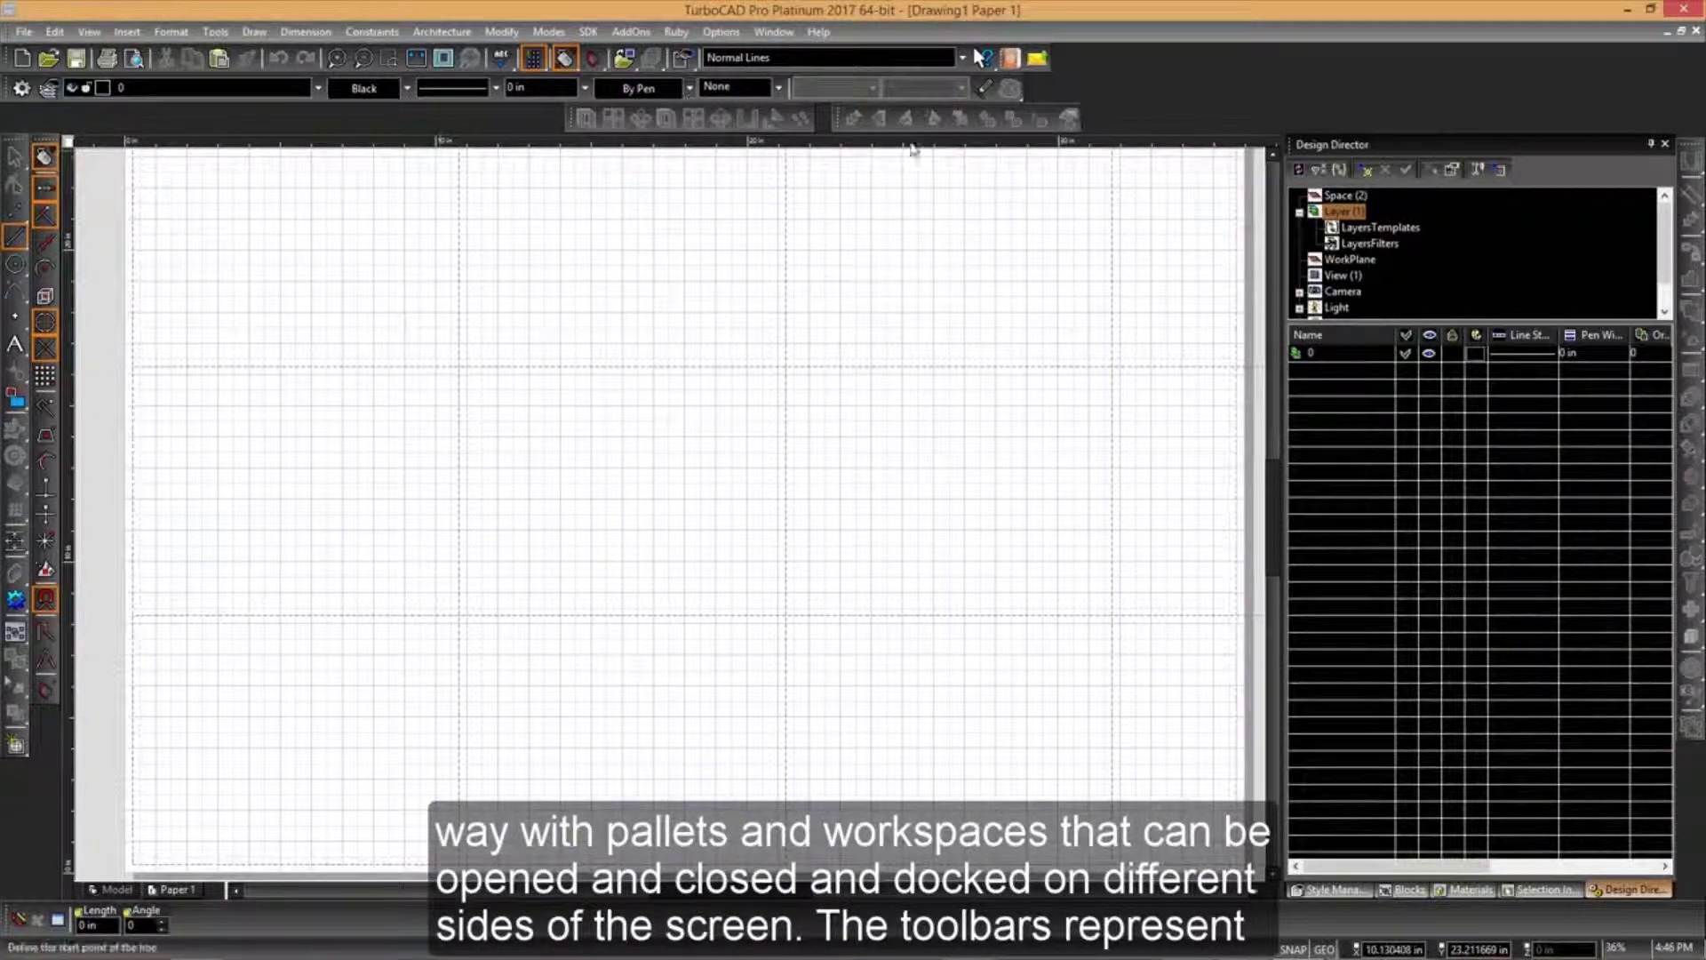
pyautogui.moveTo(331, 114); pyautogui.dragTo(1041, 64)
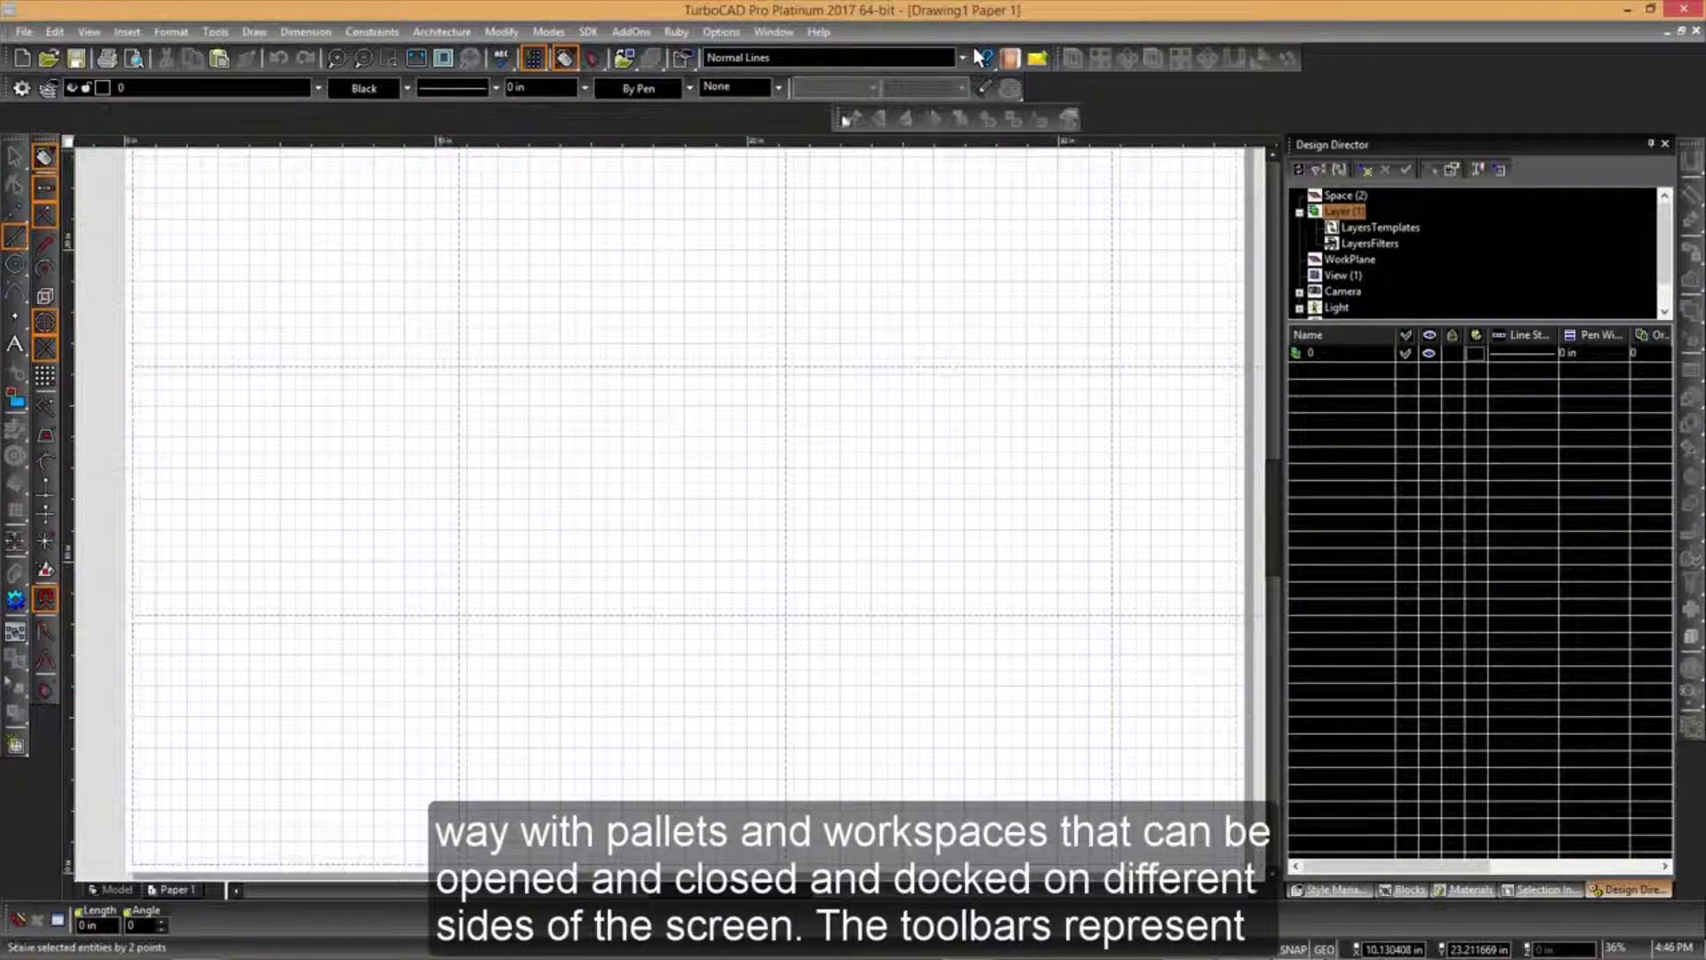
pyautogui.moveTo(839, 119); pyautogui.dragTo(1022, 93)
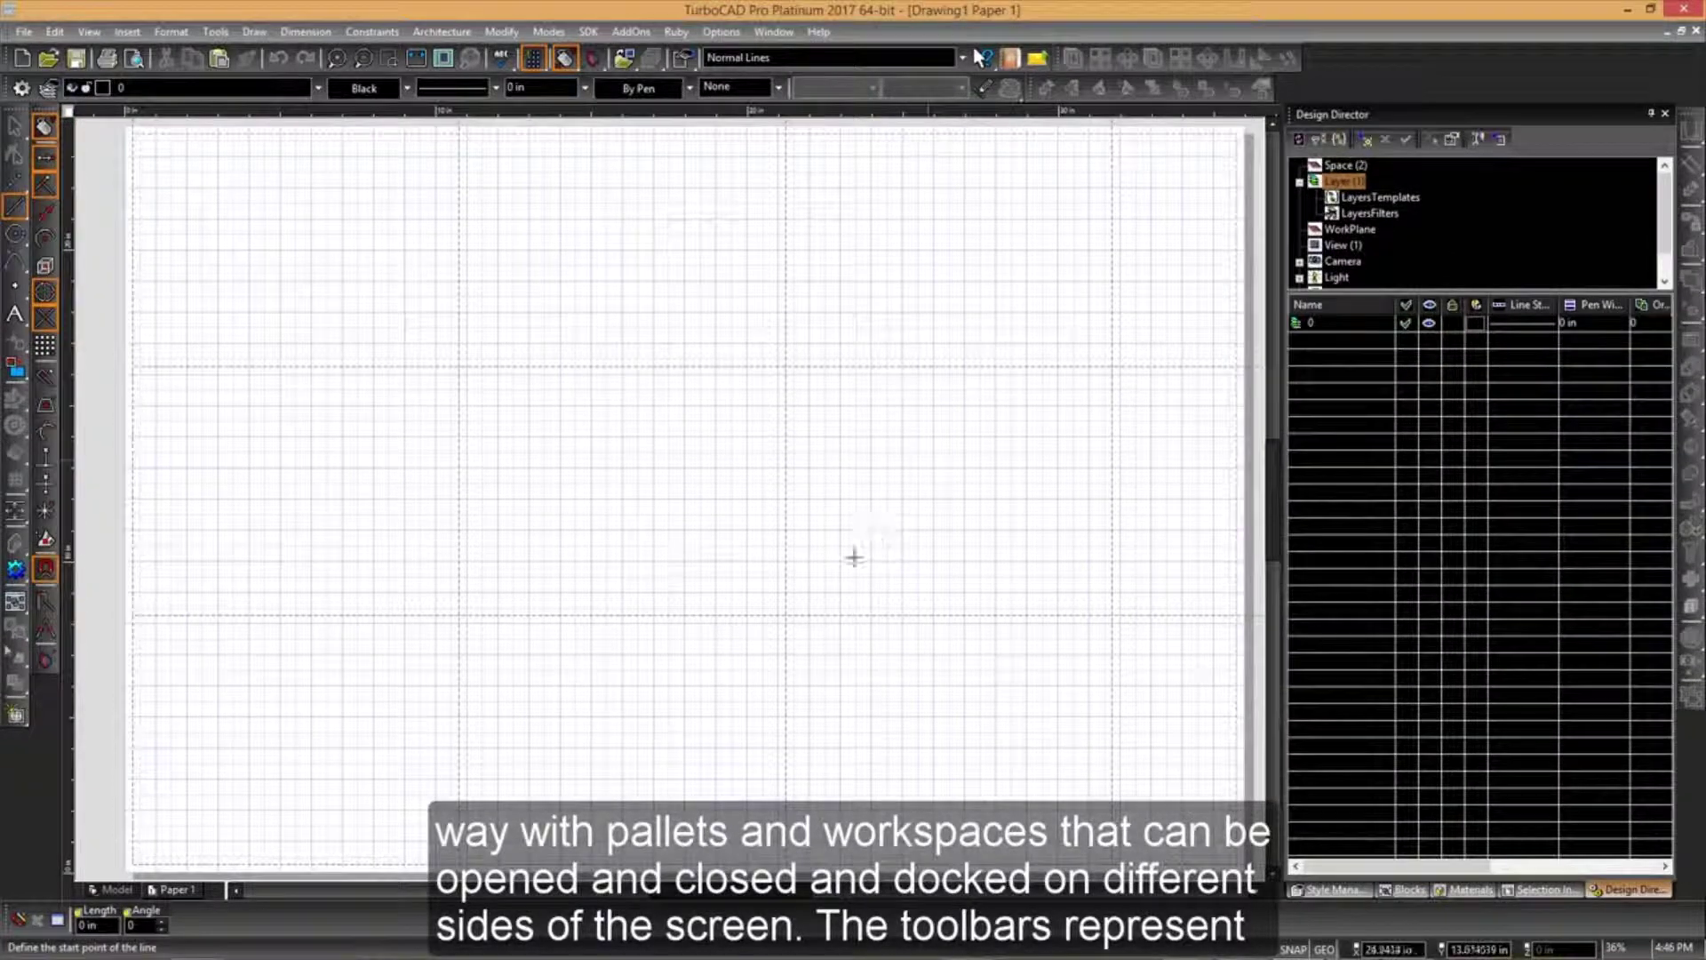
# Switch the drawing to model space and turn on the Tools palette in the Customize dialog
pyautogui.click(111, 889)
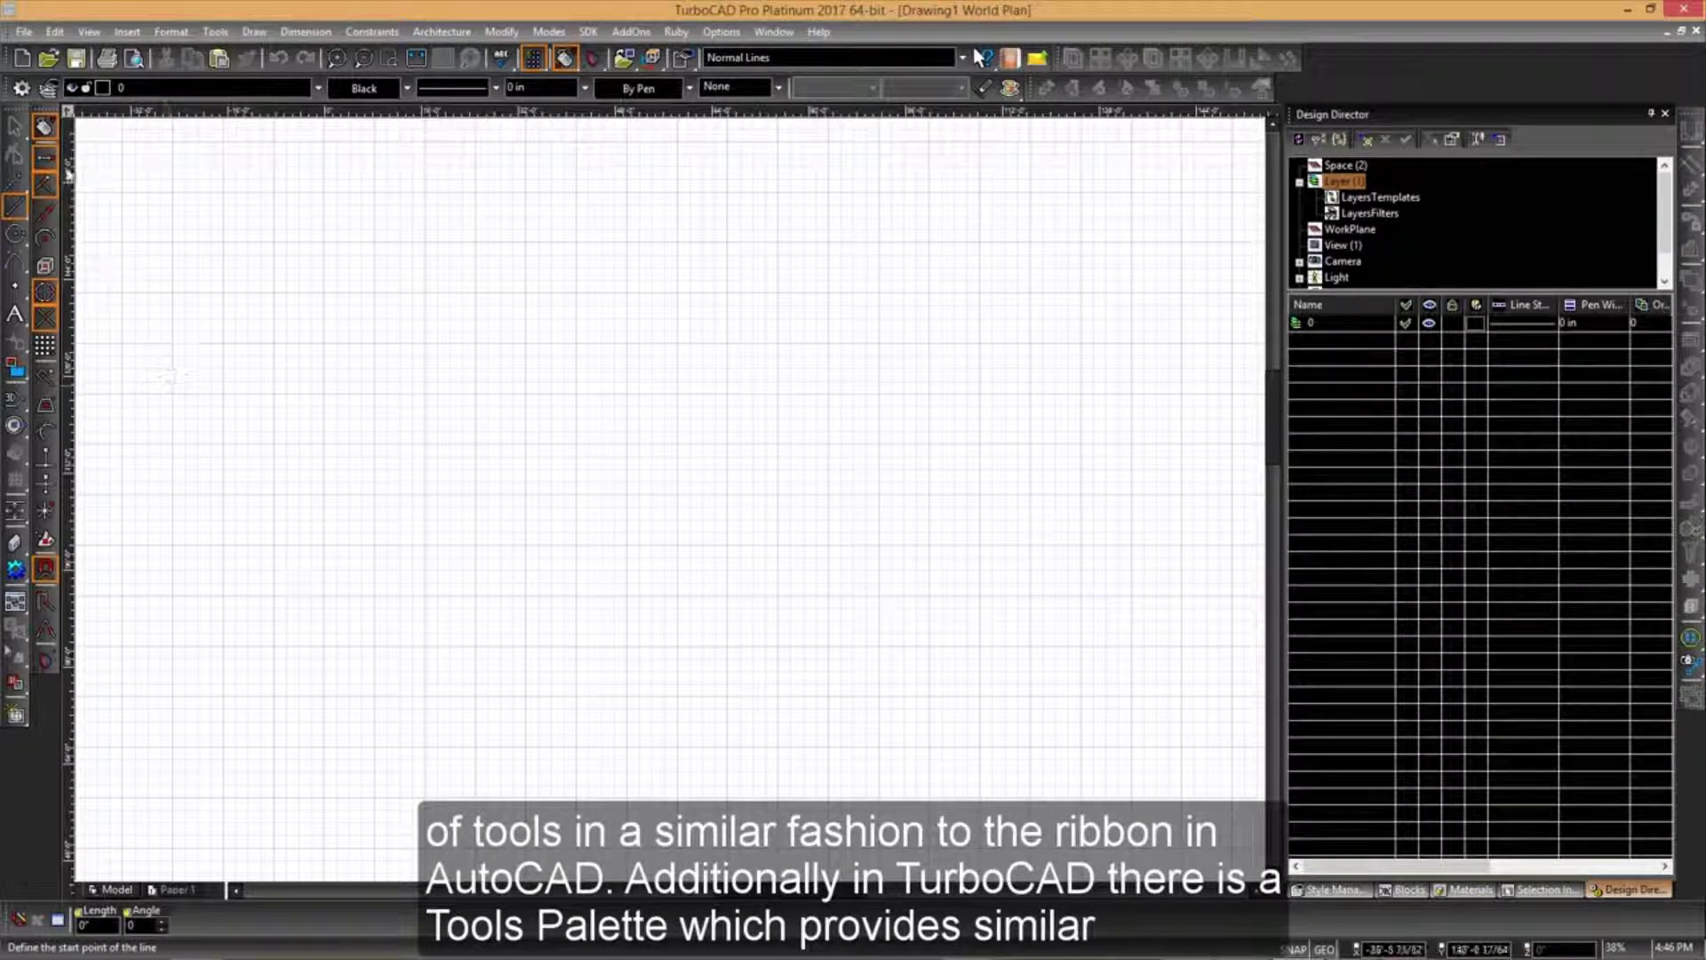
pyautogui.click(15, 206)
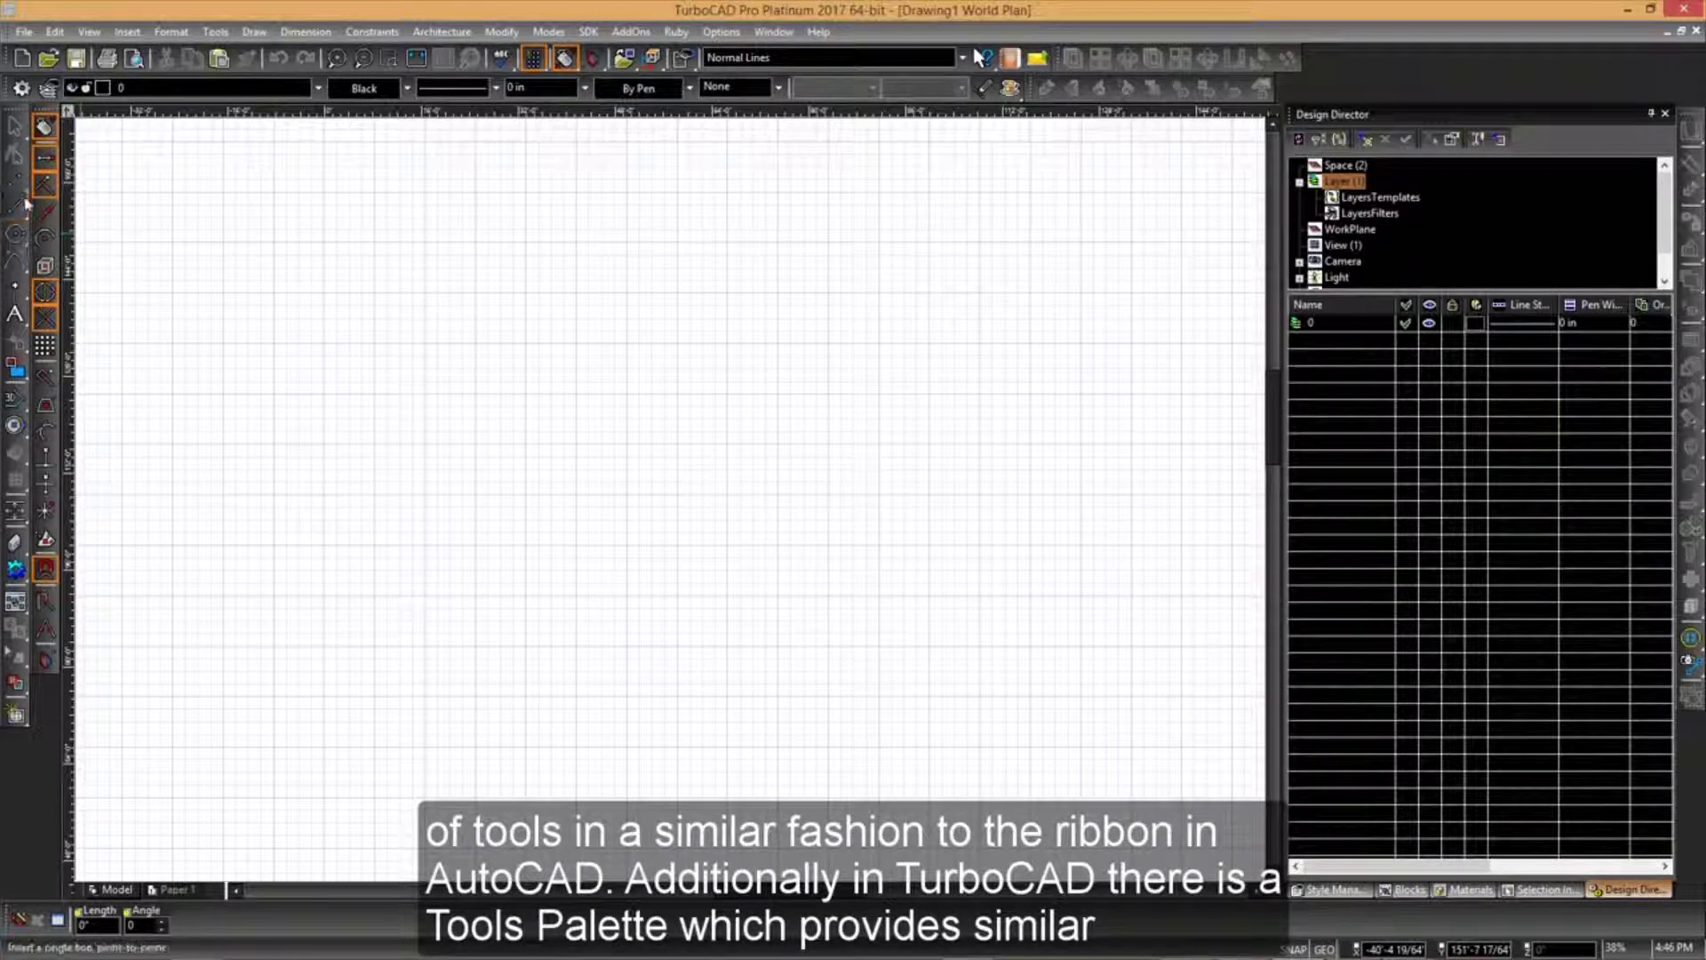
pyautogui.click(1540, 891)
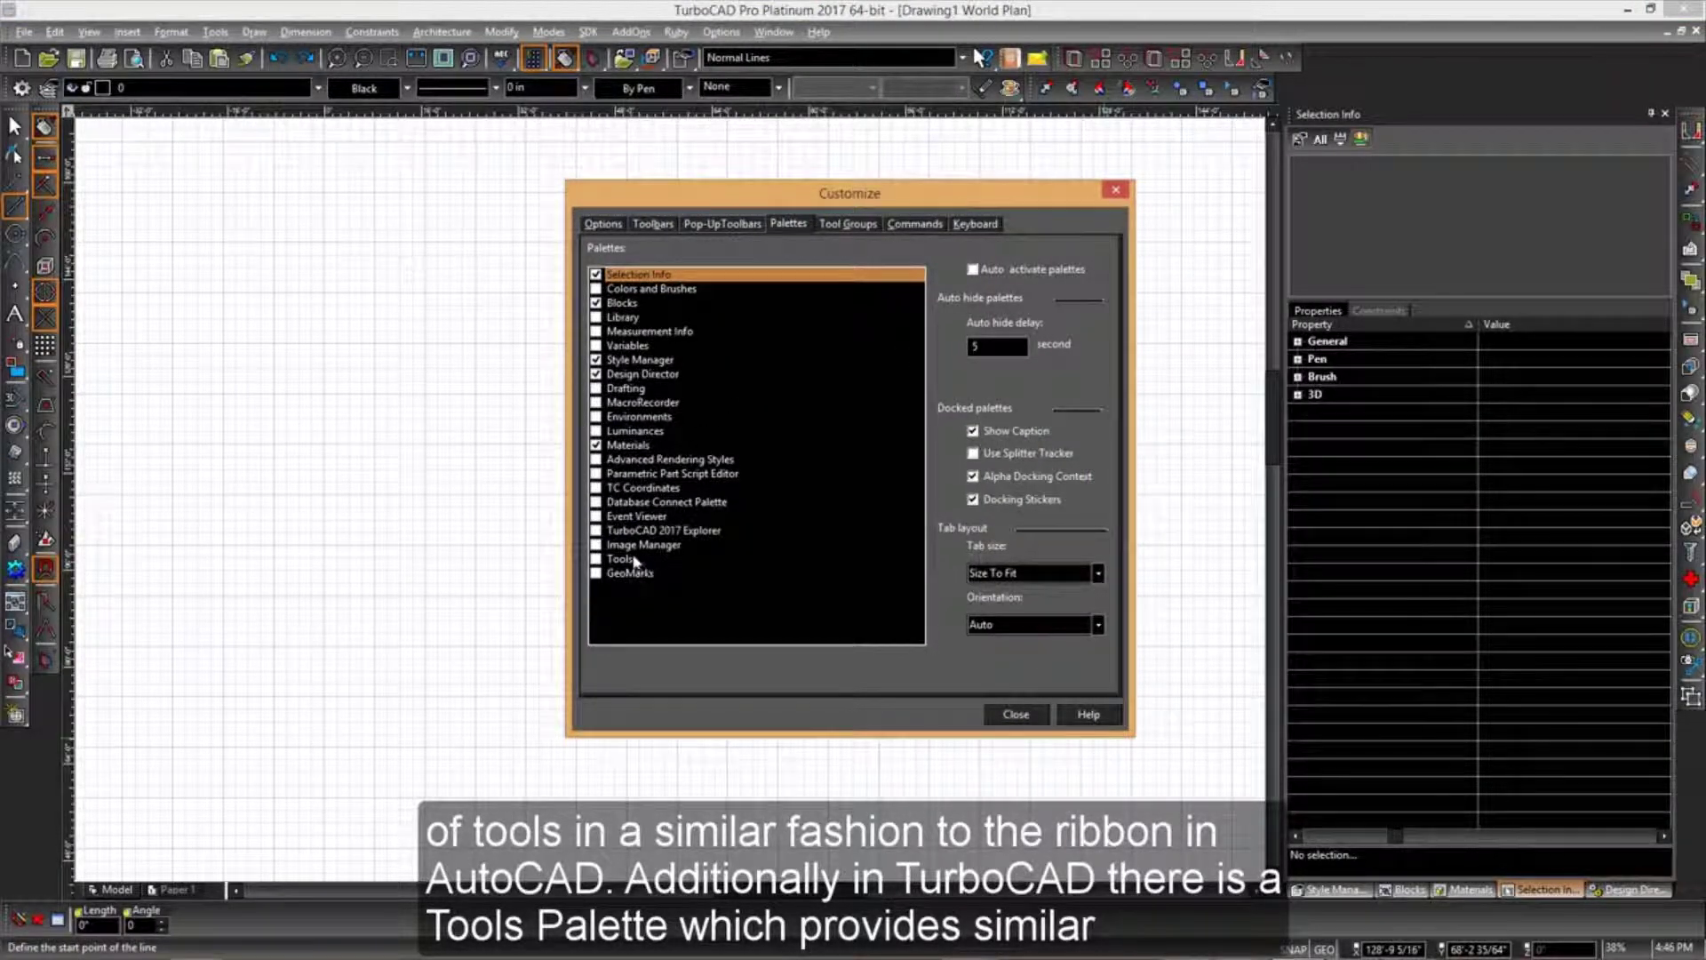
pyautogui.click(596, 559)
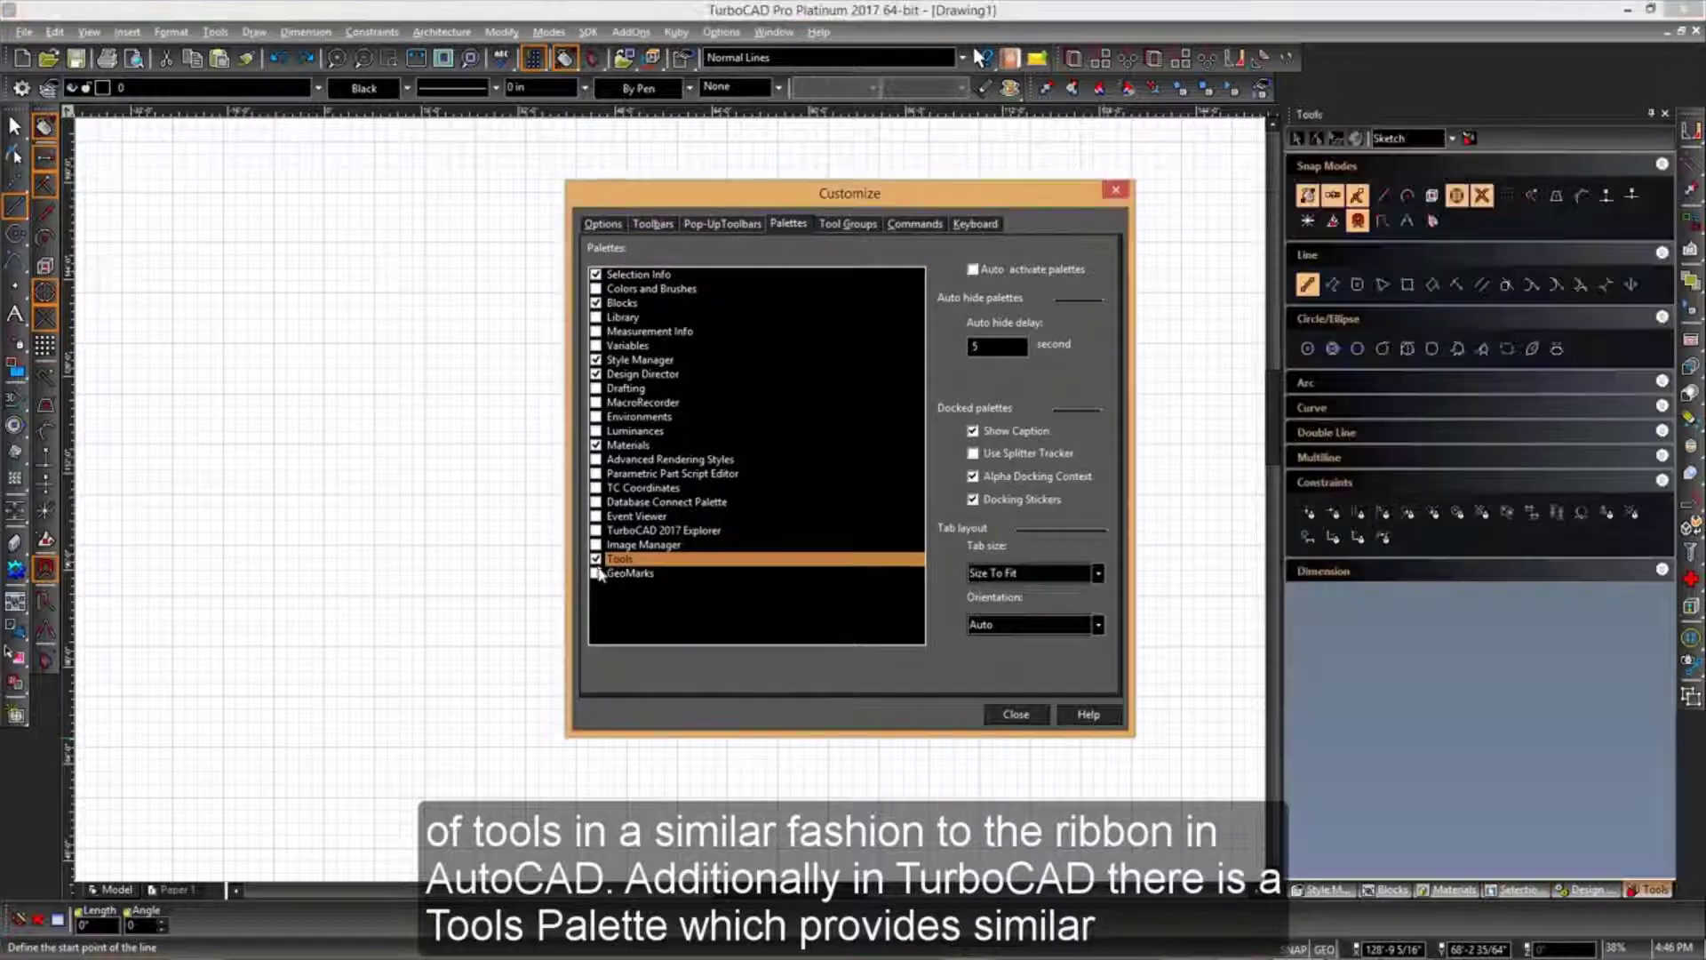
pyautogui.click(1018, 715)
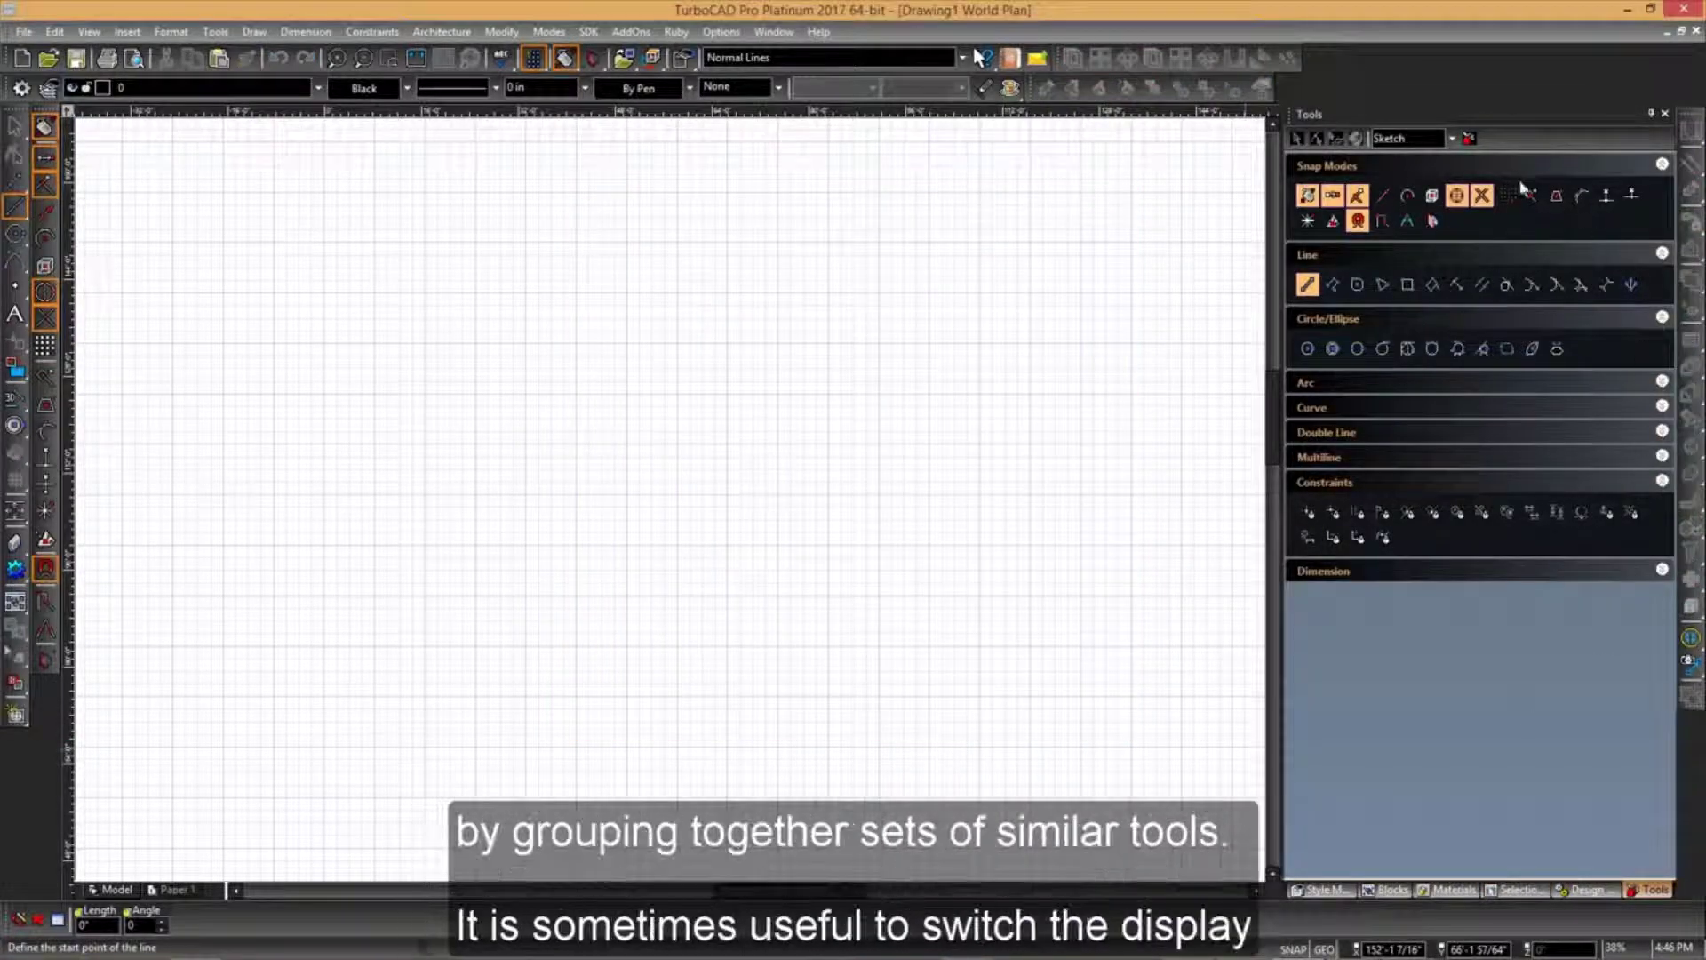
# Expand the Arc and Curve groups in the Tools palette and show its tools as Icons And Full Prompts
pyautogui.click(1370, 389)
pyautogui.click(1362, 452)
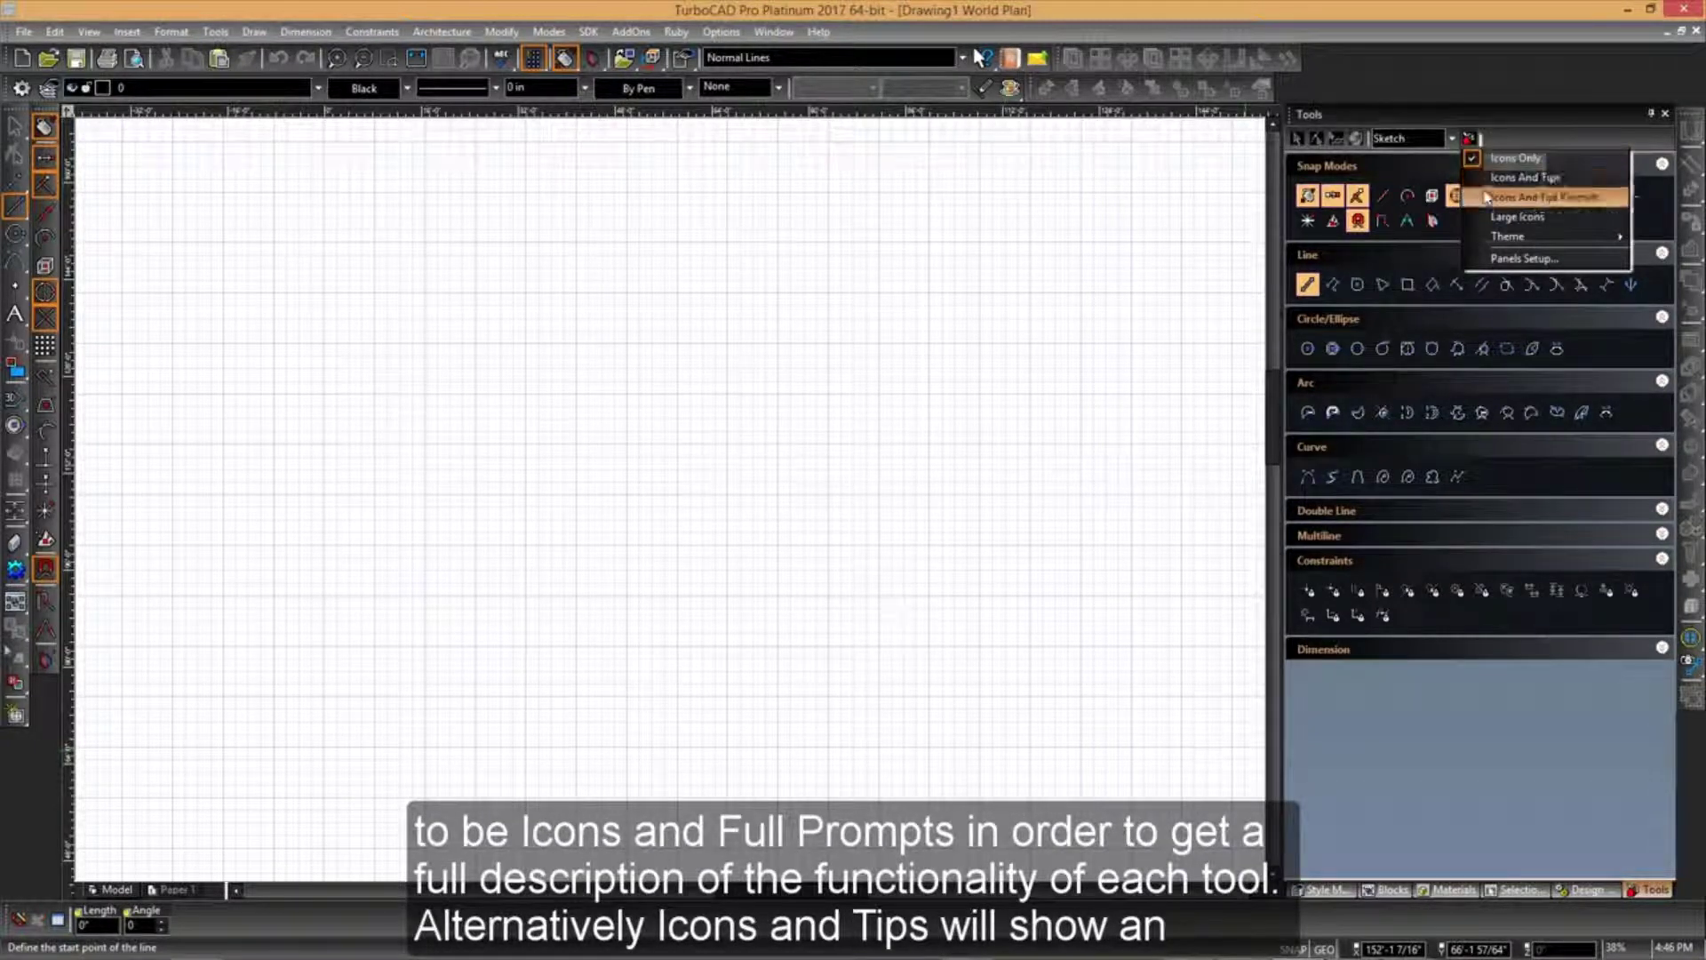
pyautogui.click(1487, 197)
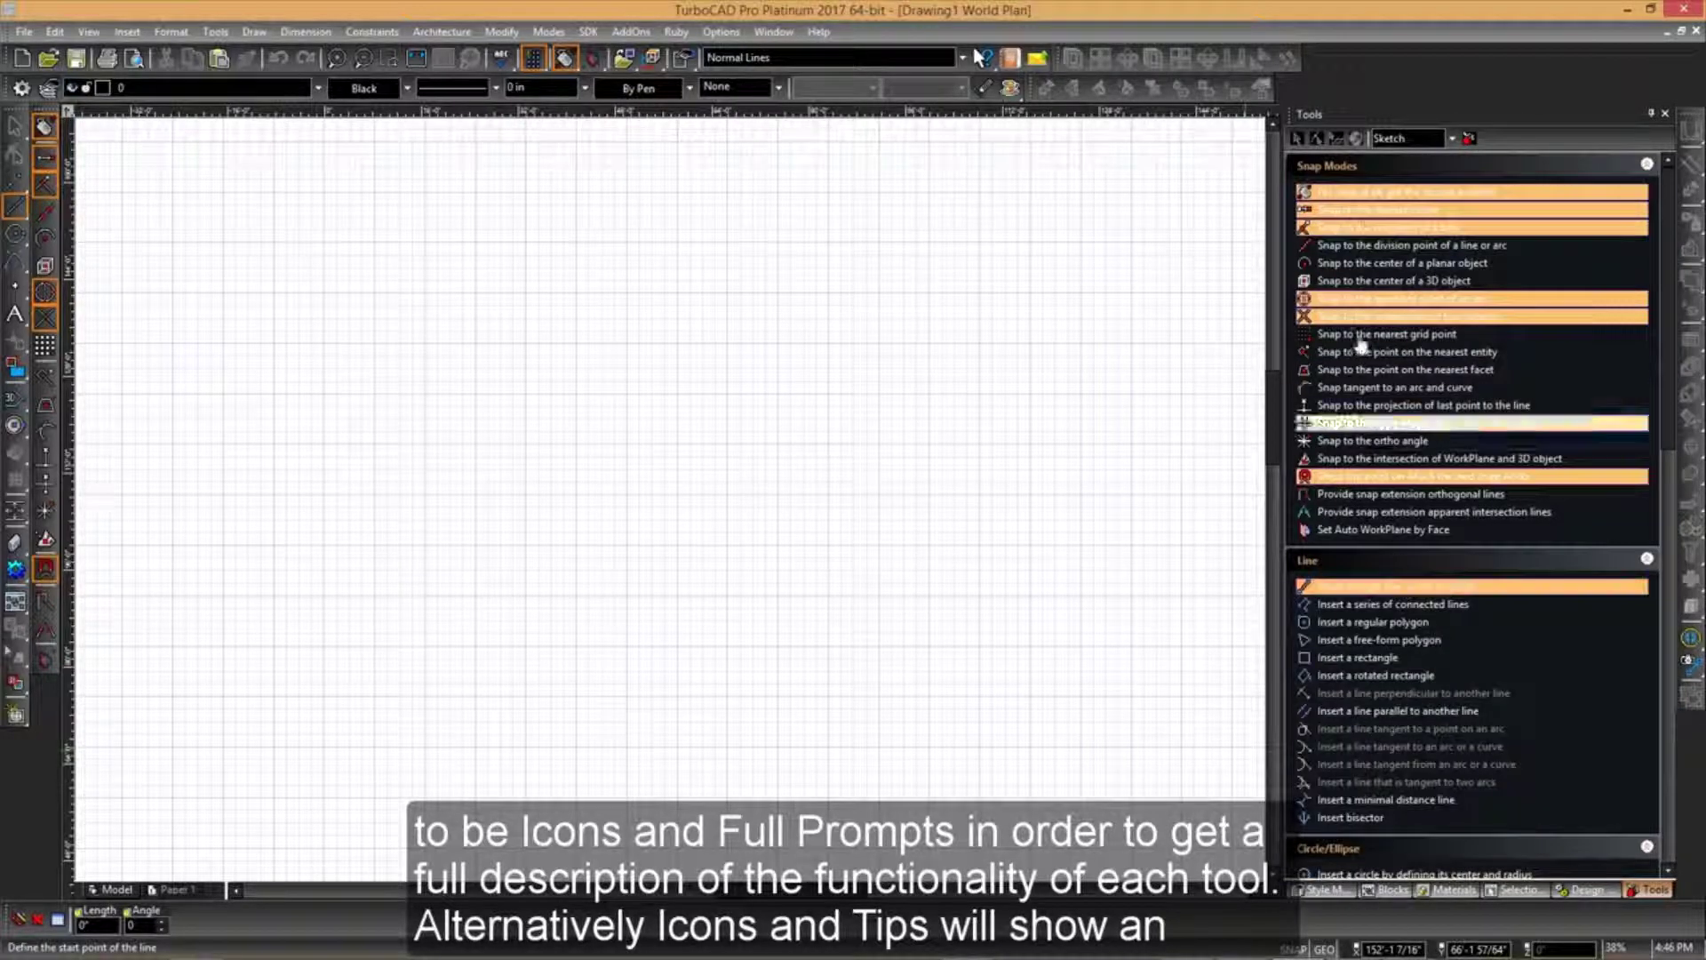
pyautogui.scroll(-2, 1479, 741)
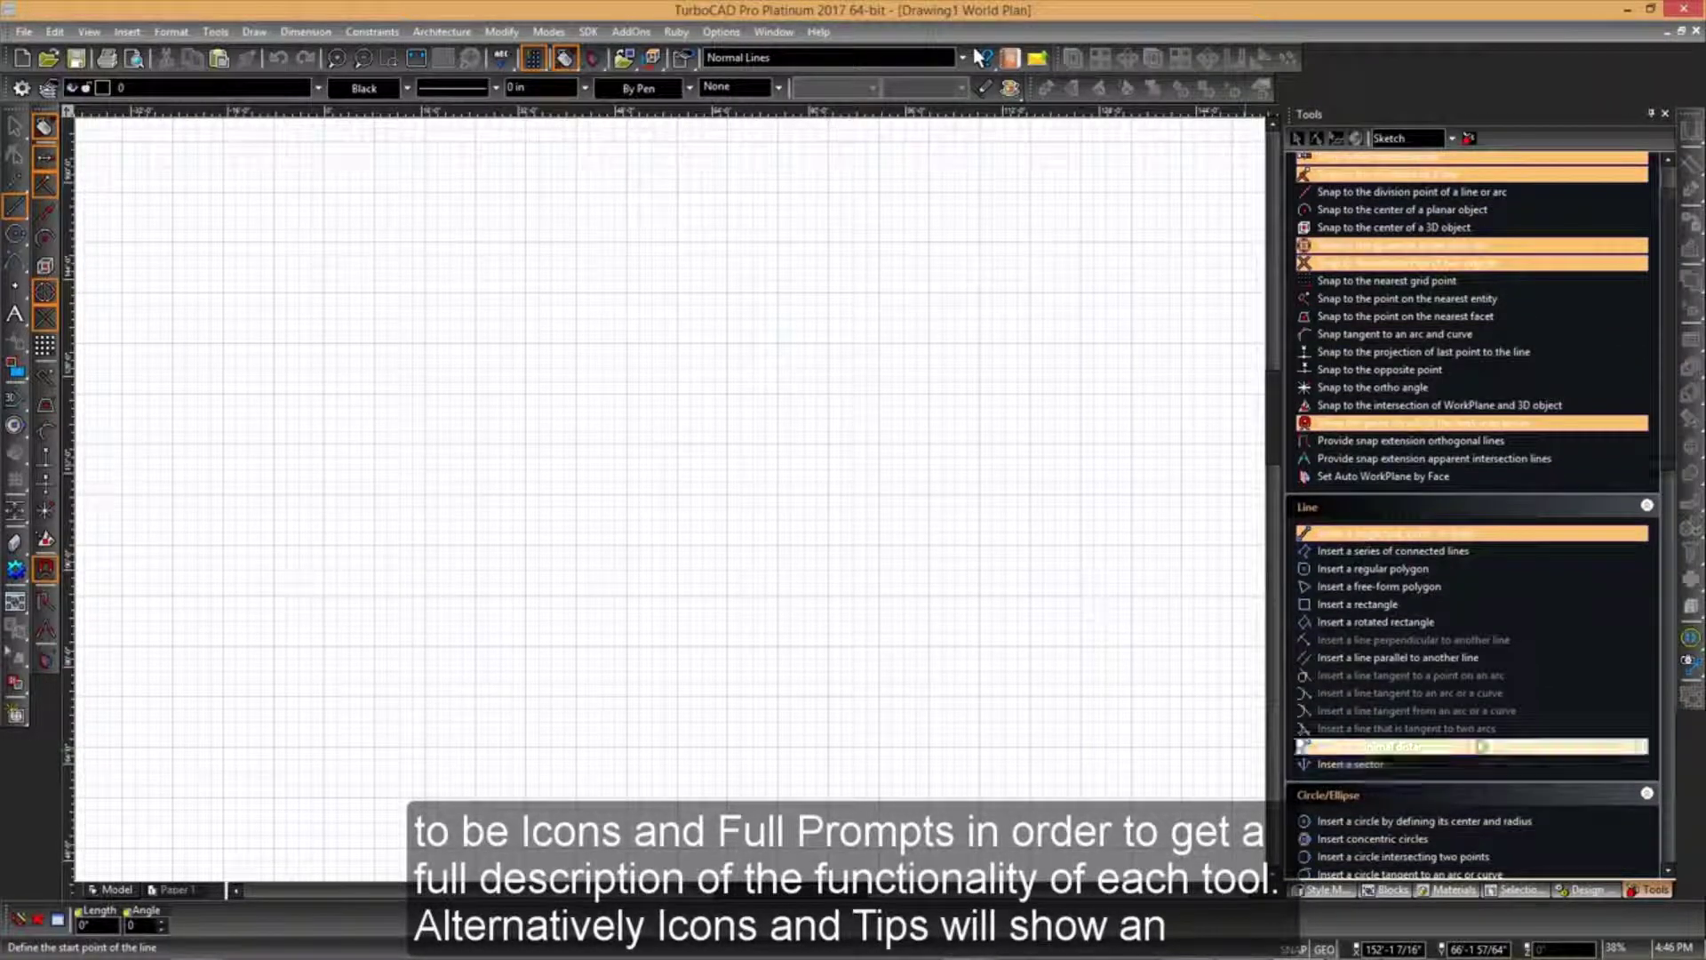
pyautogui.scroll(-10, 1486, 741)
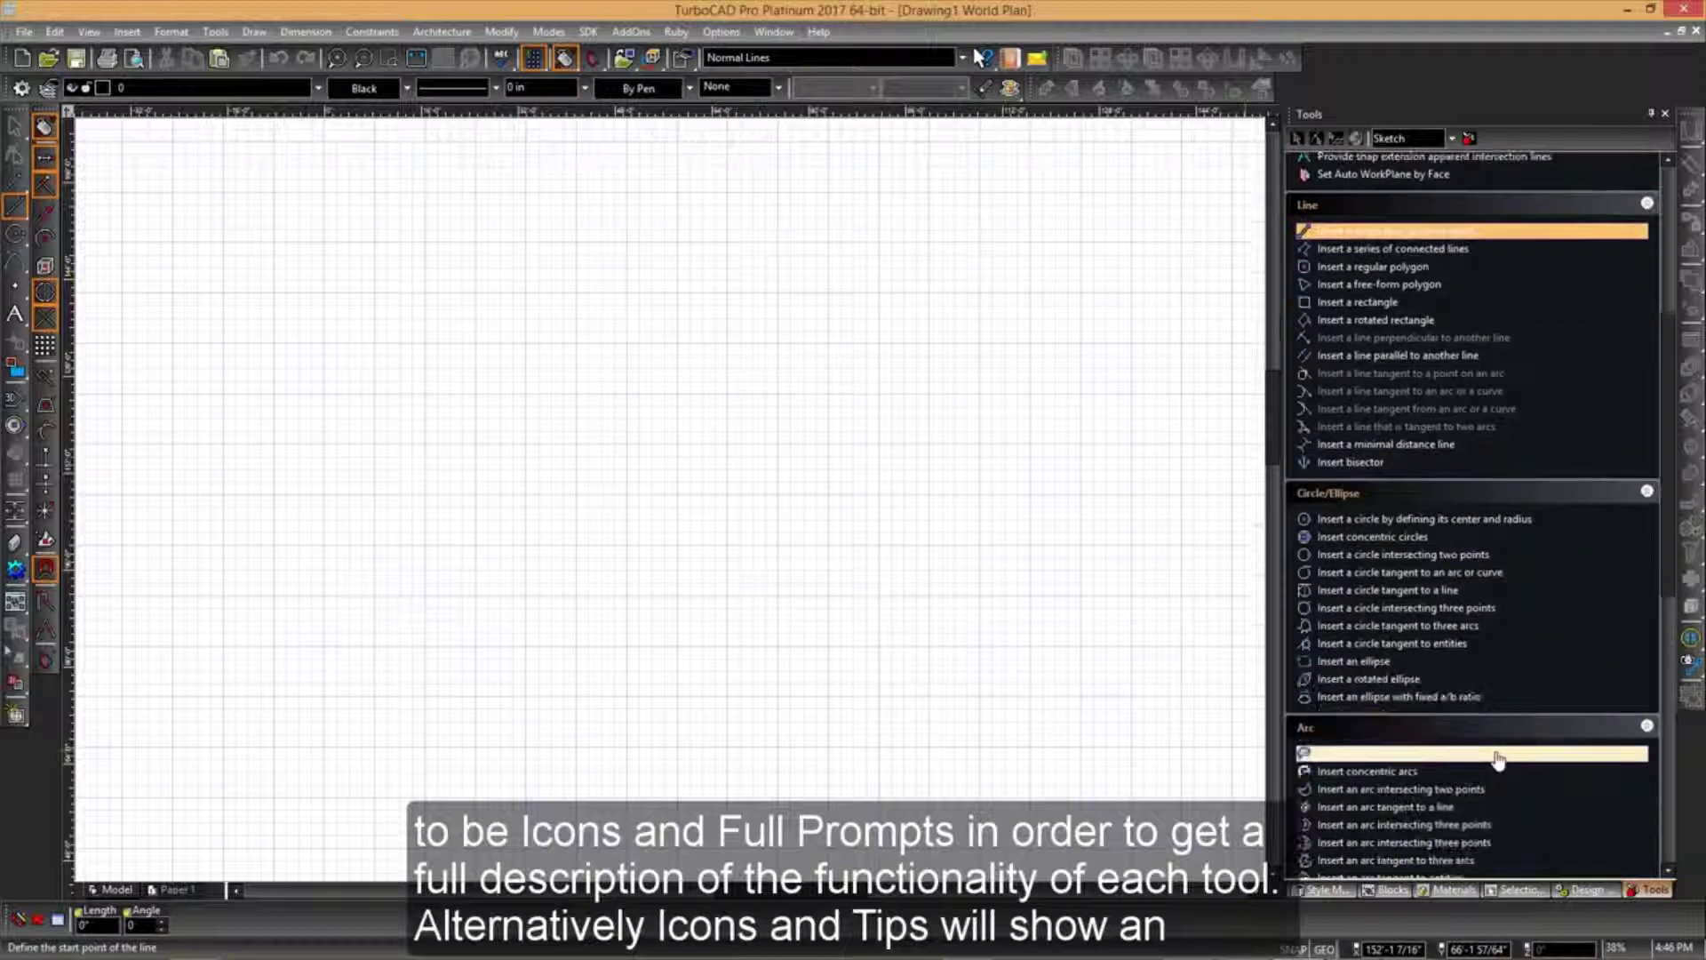
pyautogui.scroll(-1, 1500, 757)
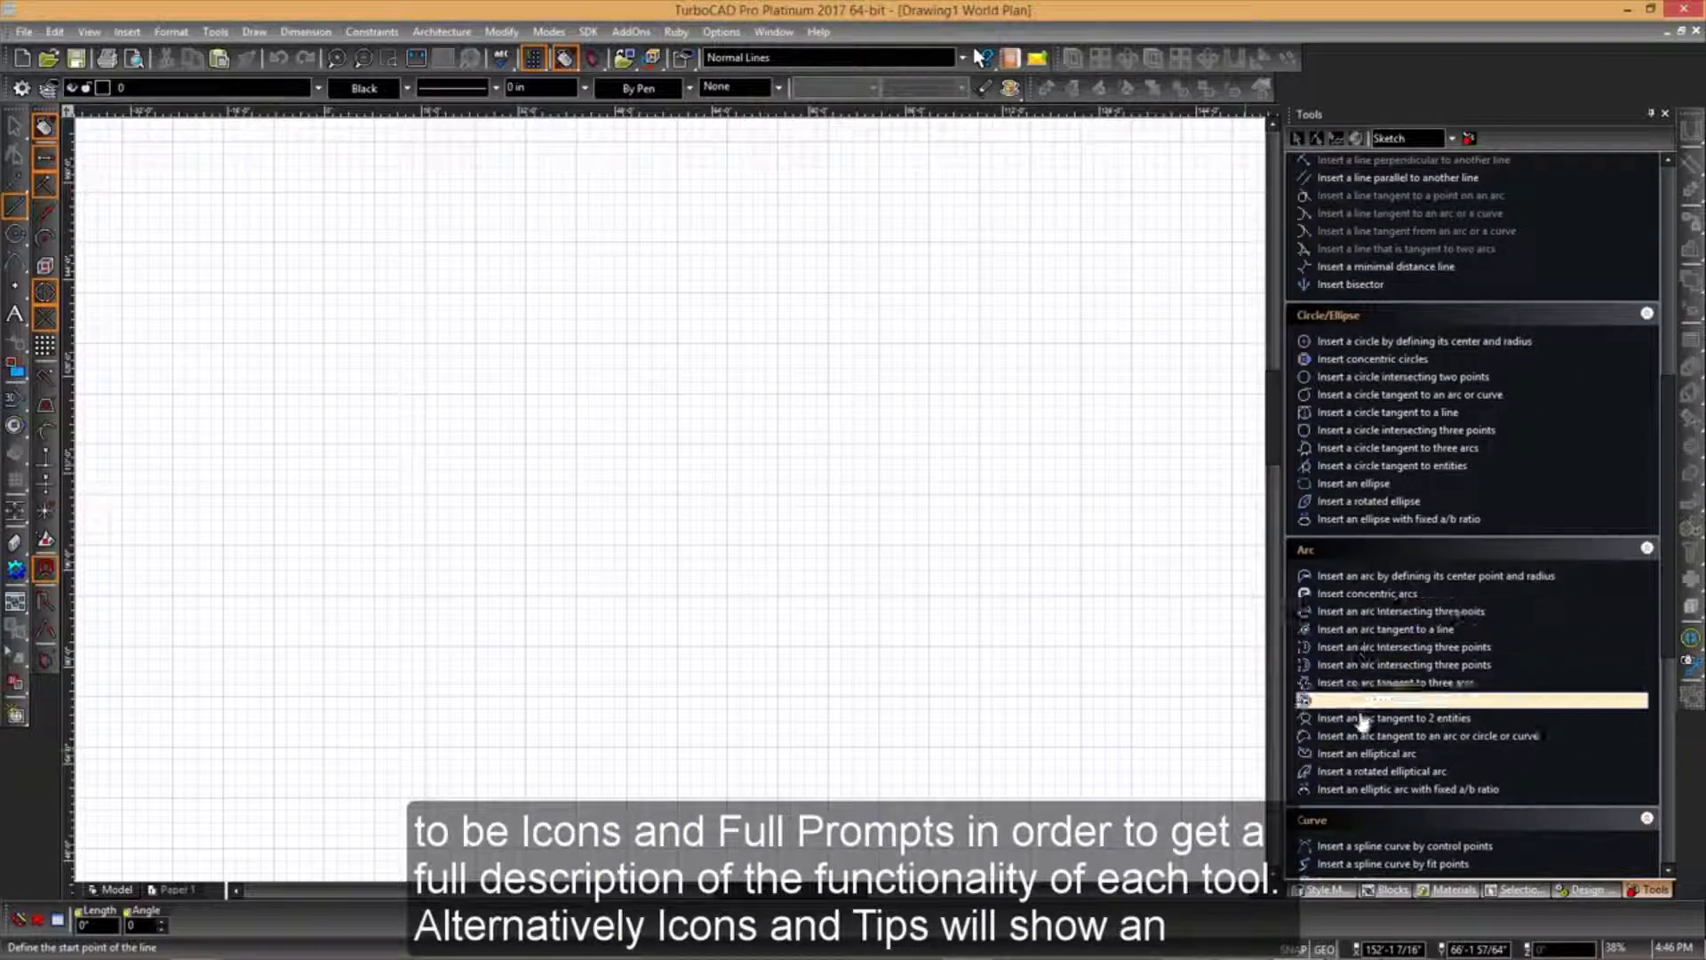
pyautogui.scroll(7, 1416, 552)
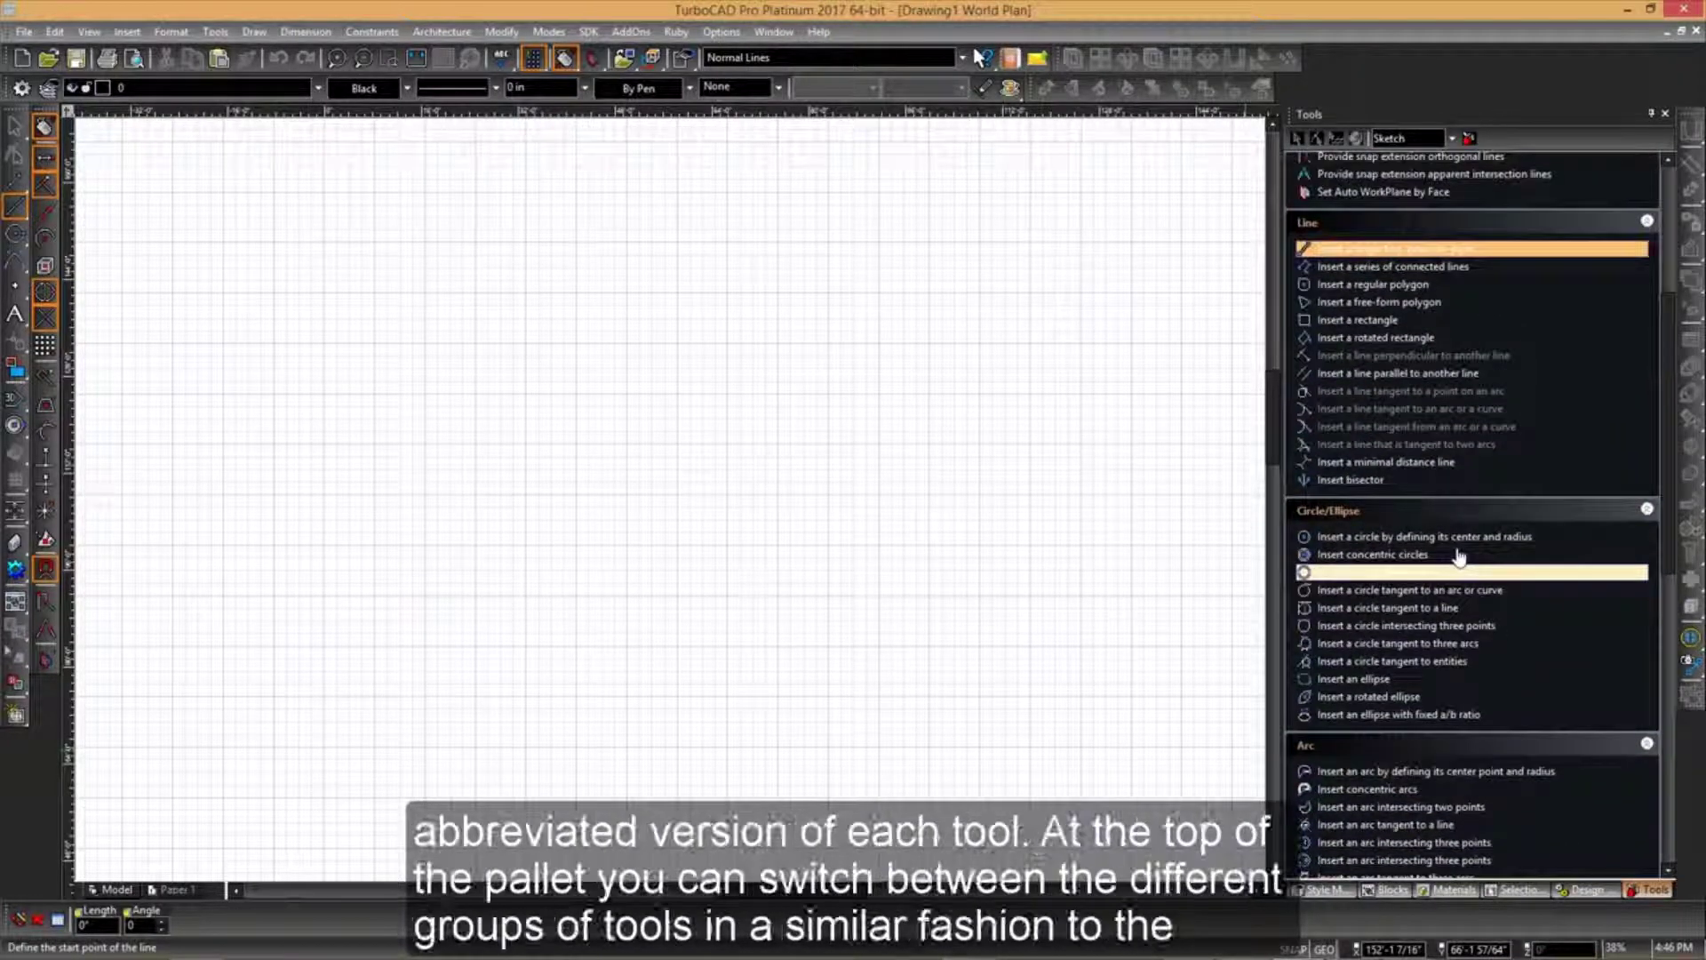
# Change the Tools palette display to Icons And Tips and look over the abbreviated tool names
pyautogui.click(1469, 139)
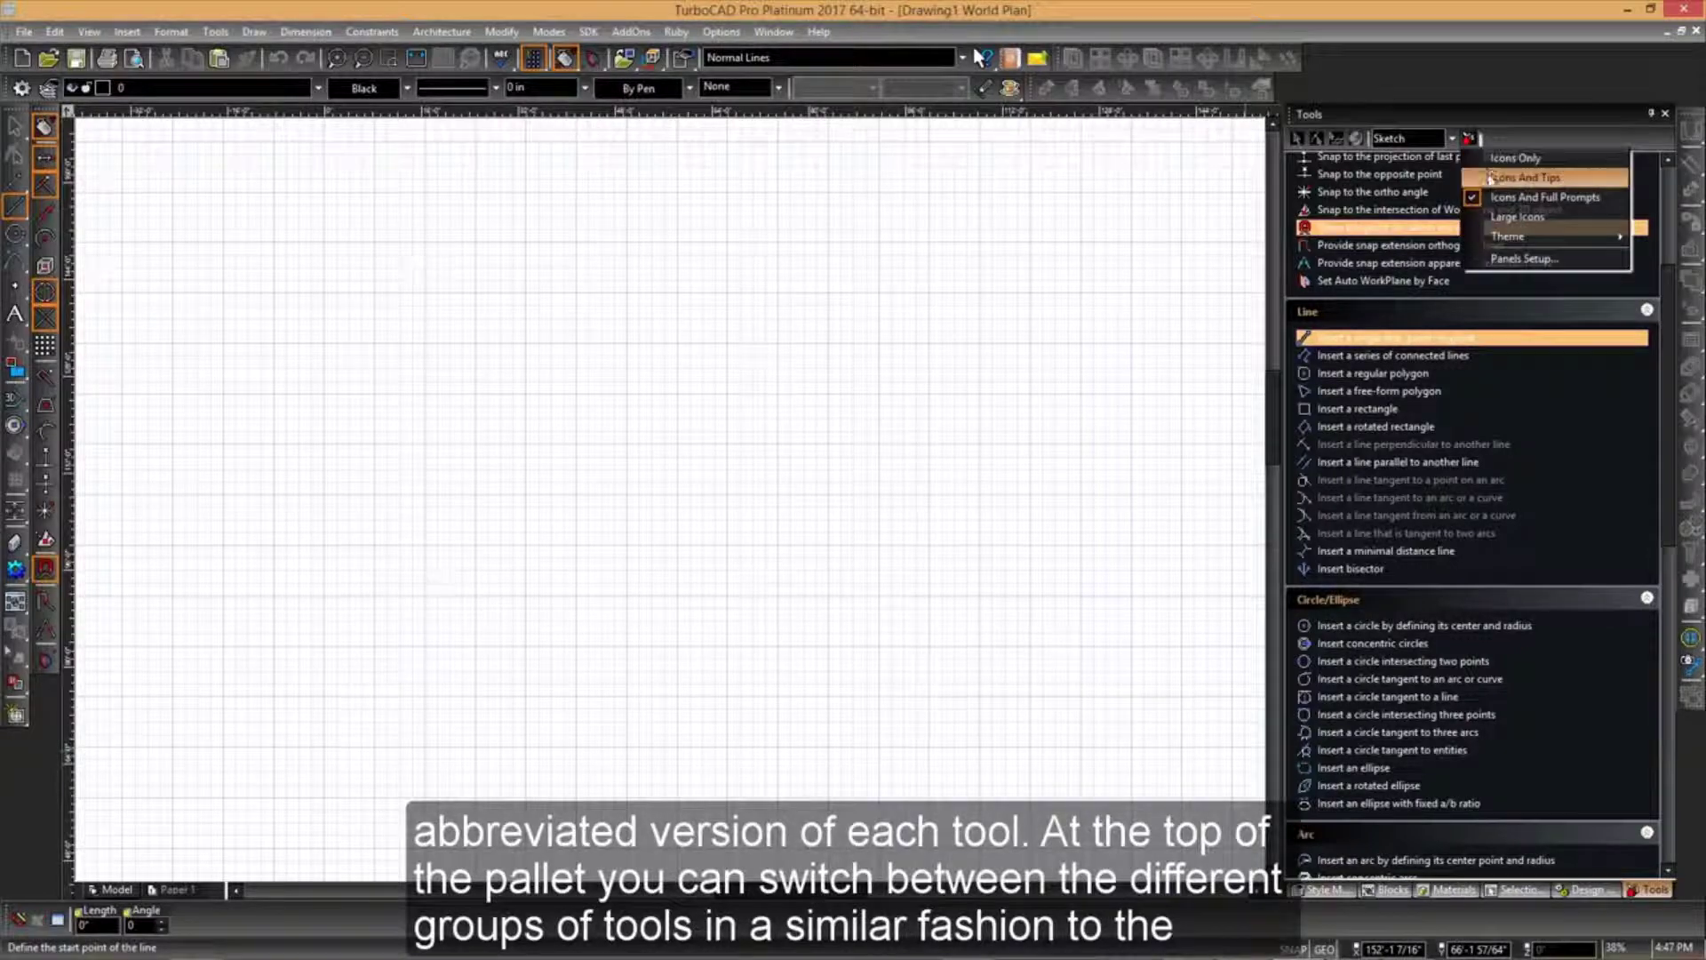
pyautogui.click(1491, 178)
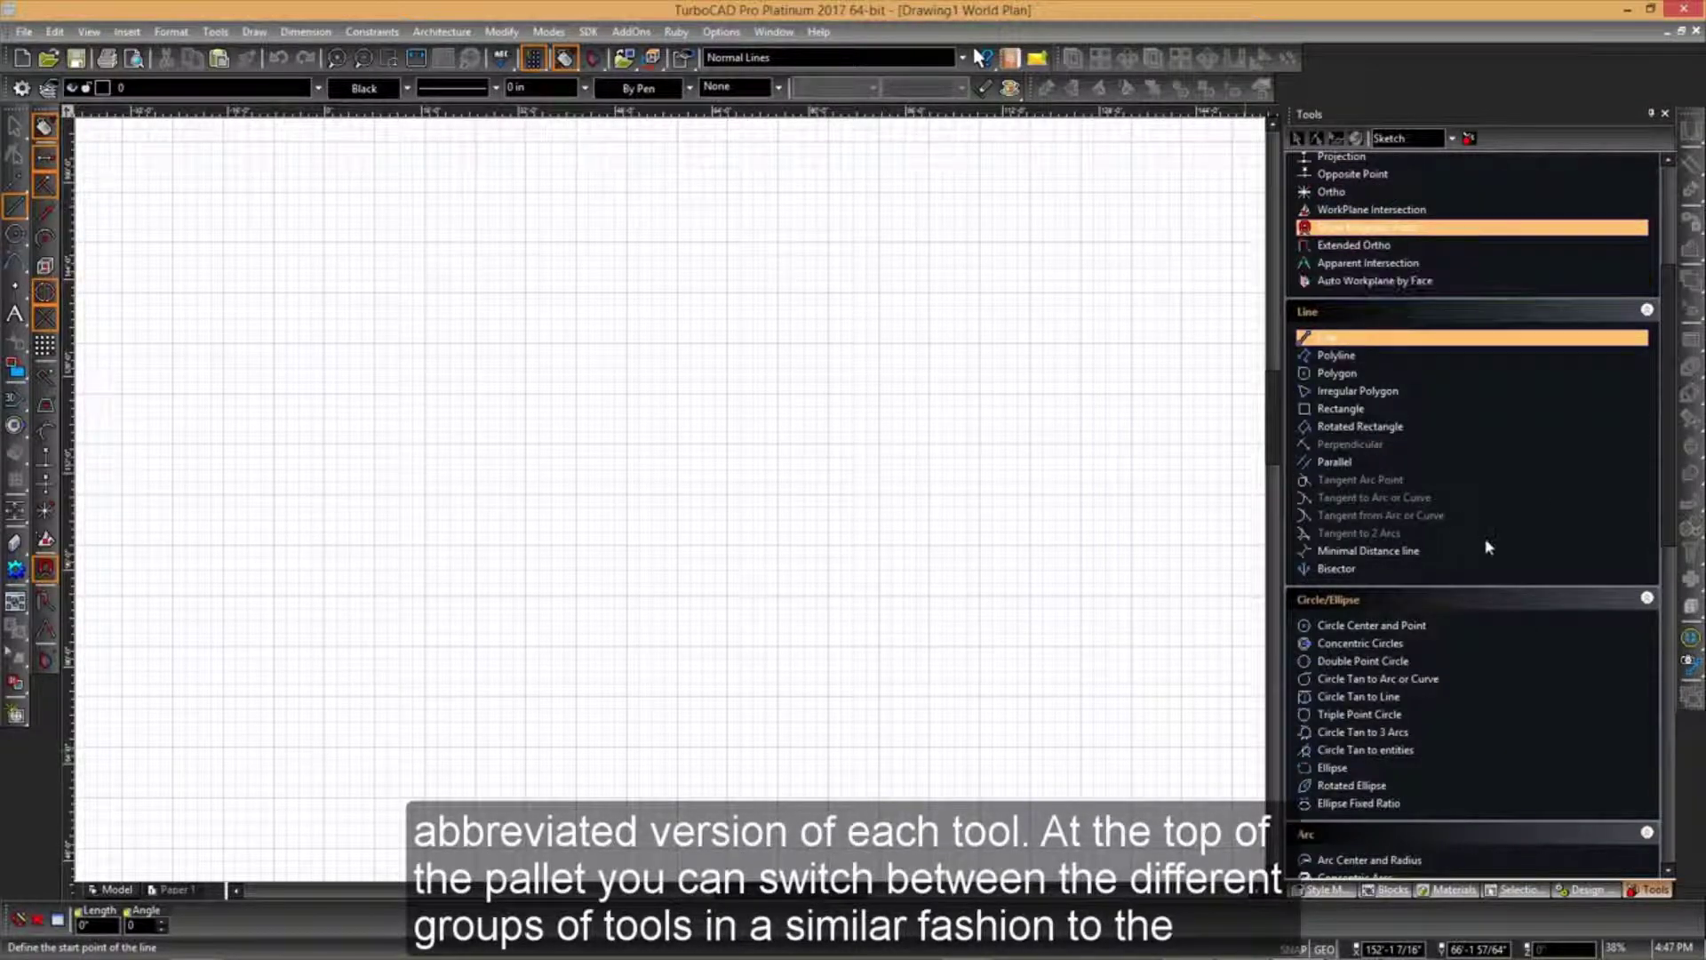
pyautogui.scroll(6, 1520, 471)
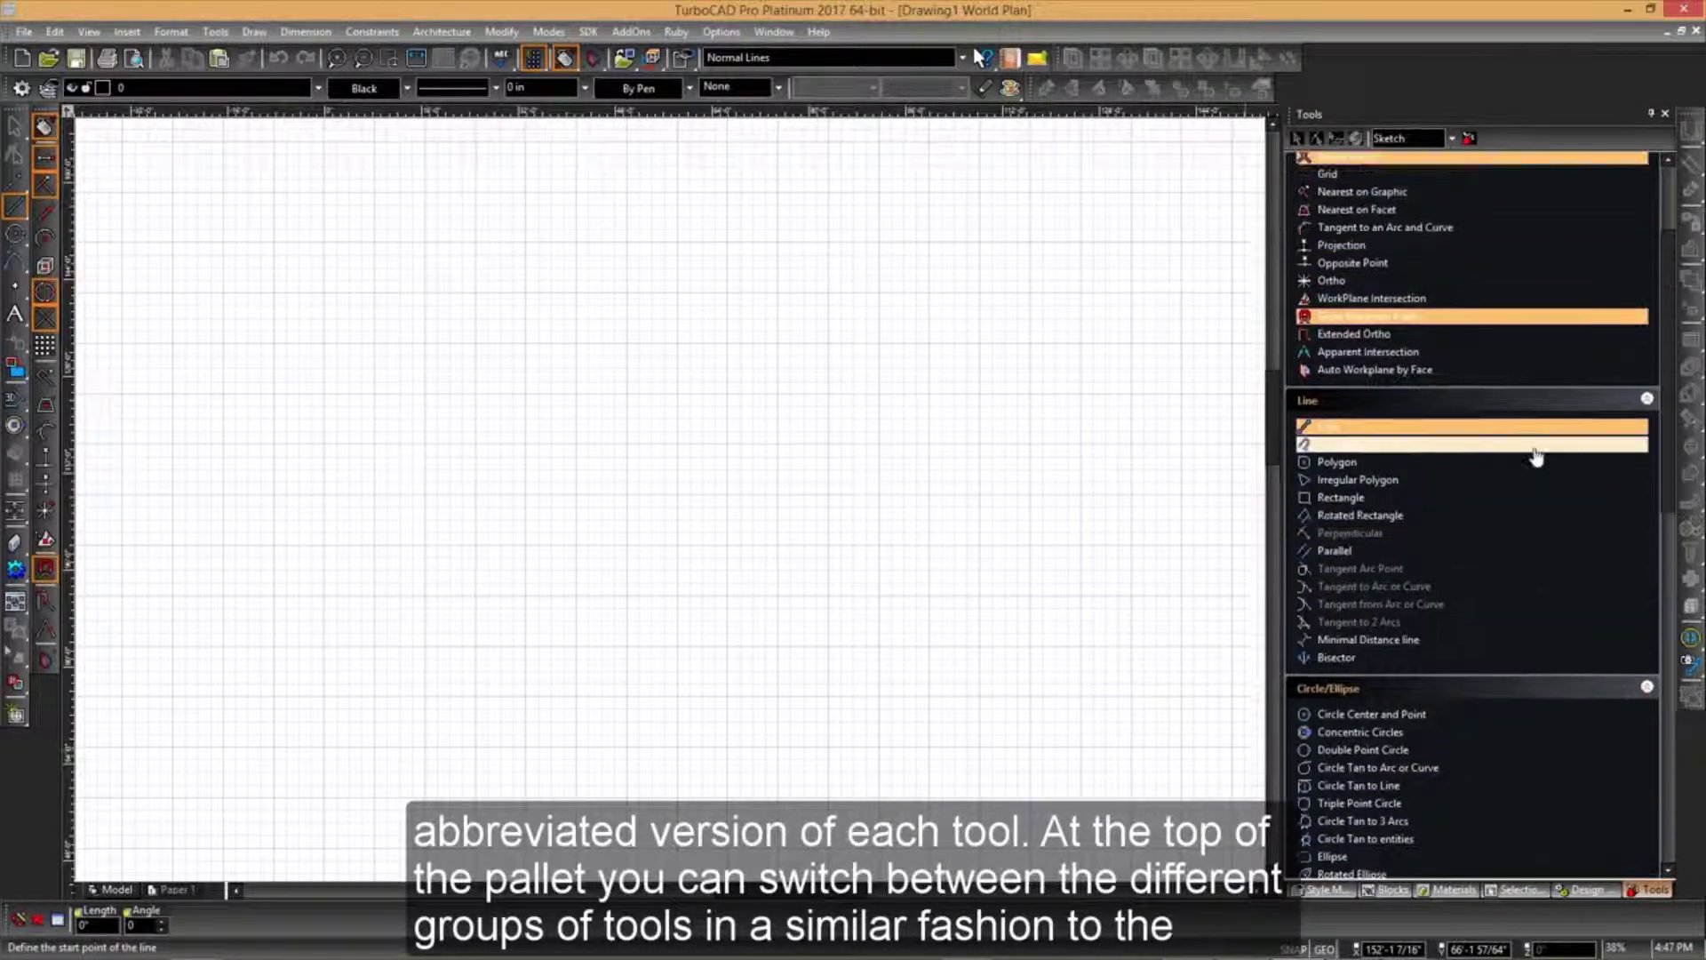
# Switch the Tools palette to the Modify tool set and collapse its Modify group
pyautogui.click(1452, 140)
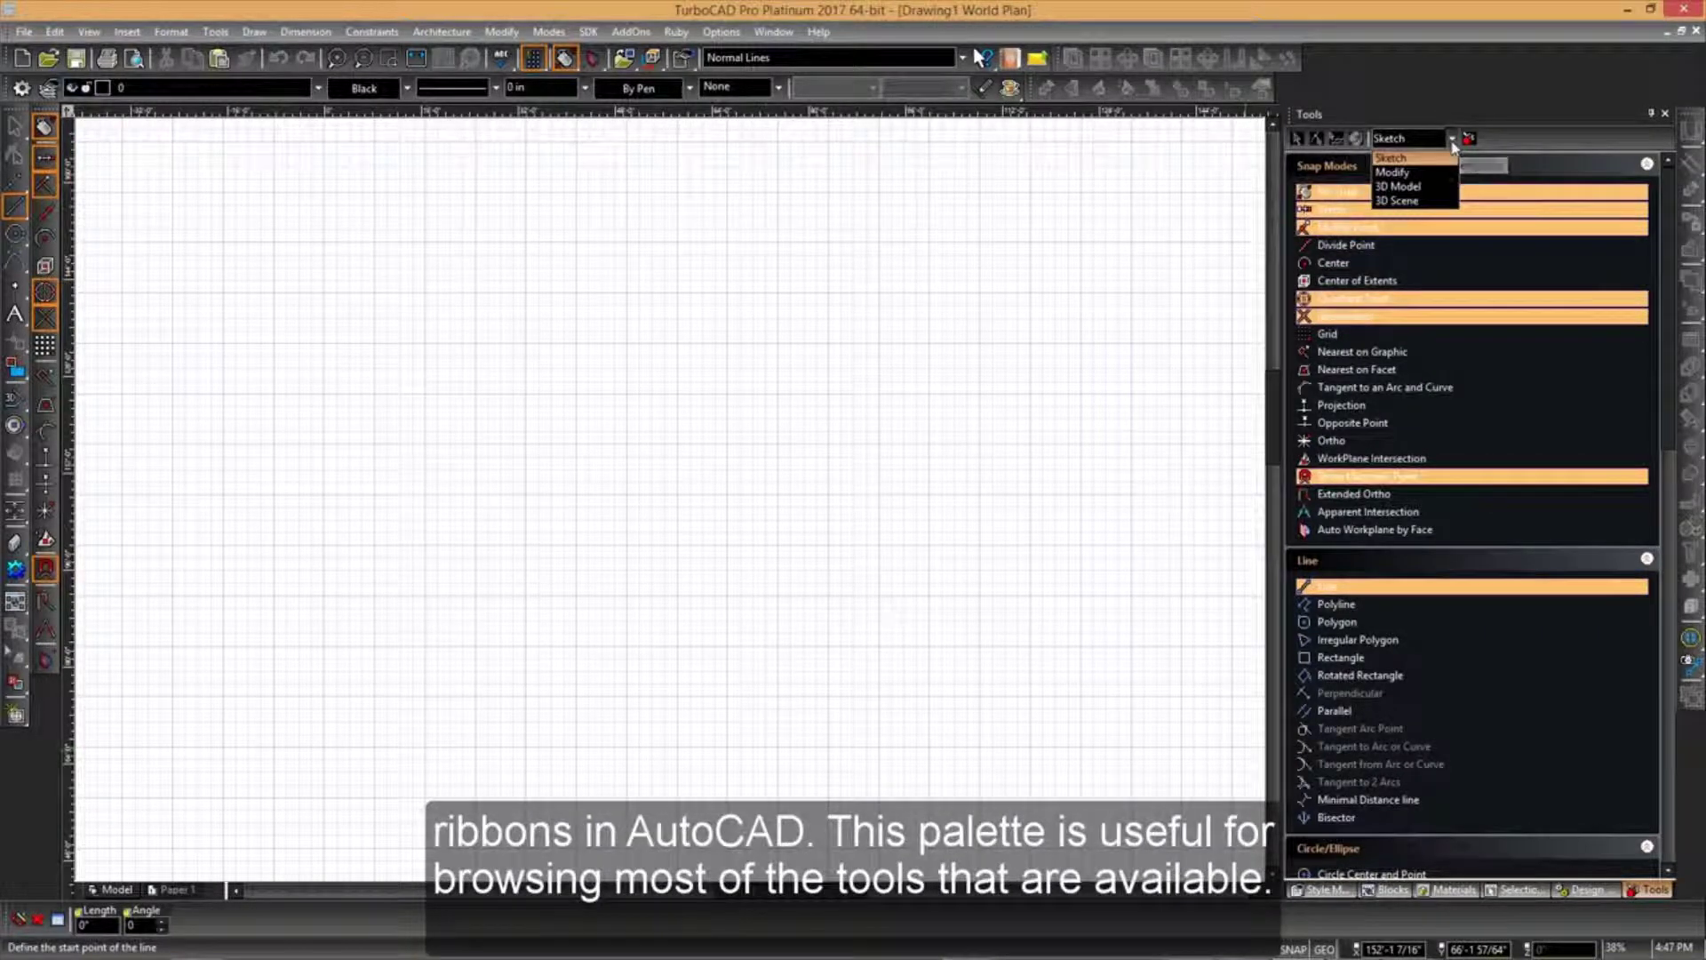
pyautogui.click(1413, 173)
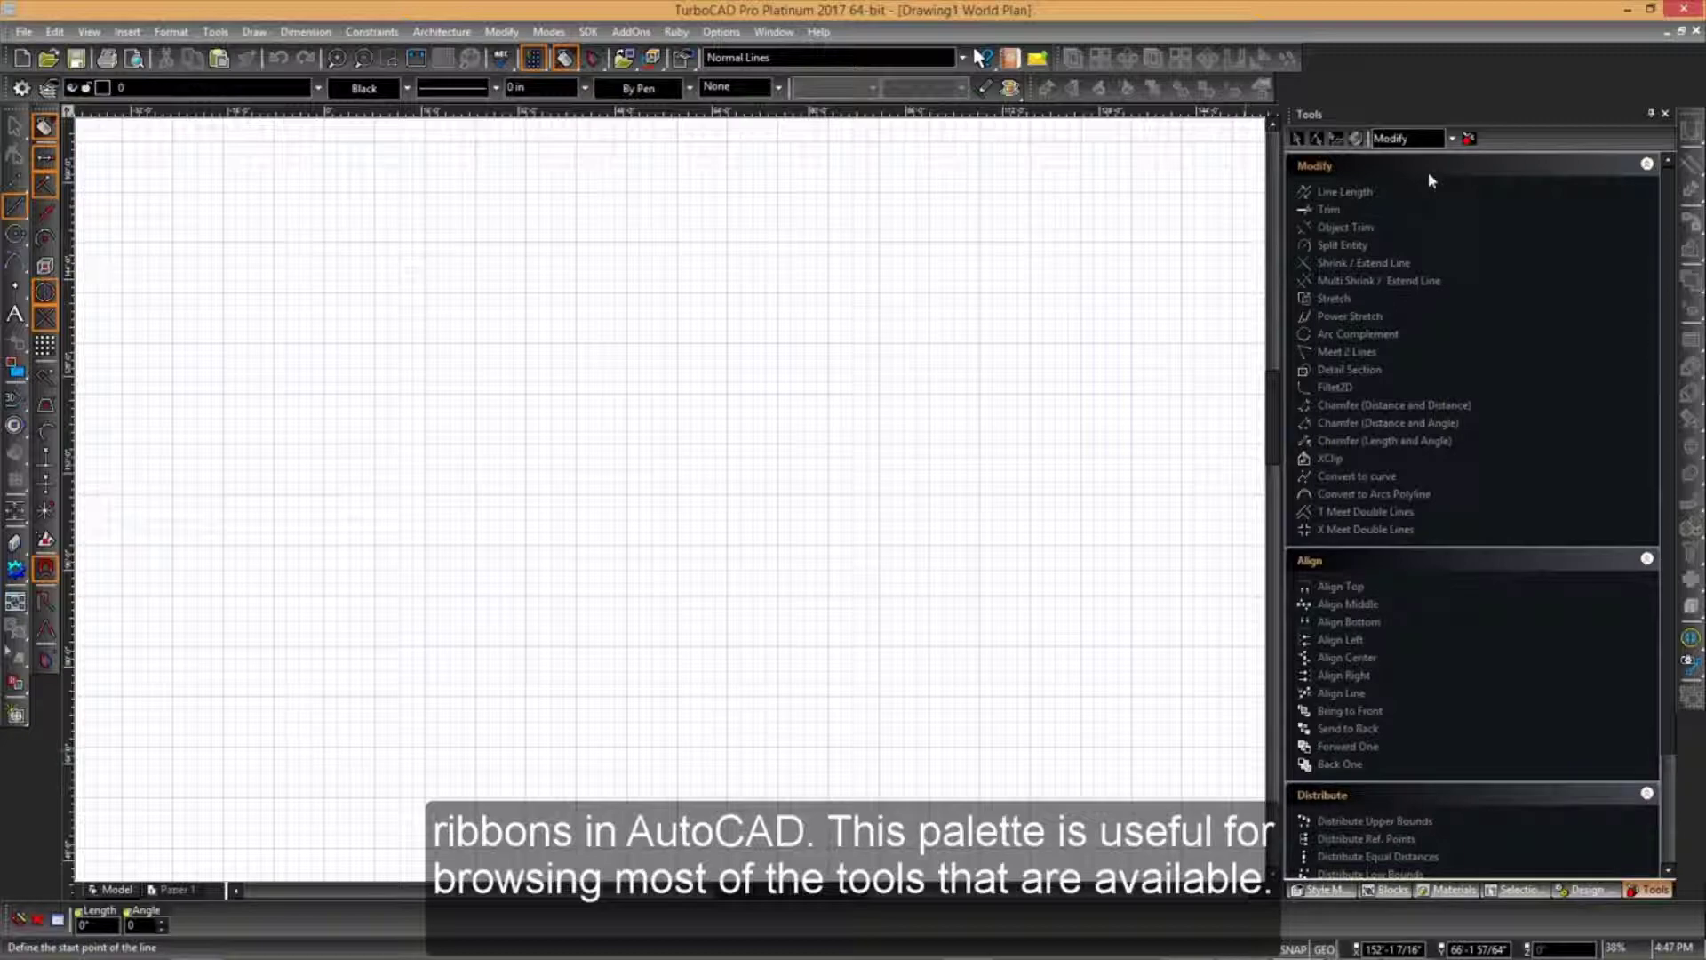
pyautogui.click(1647, 166)
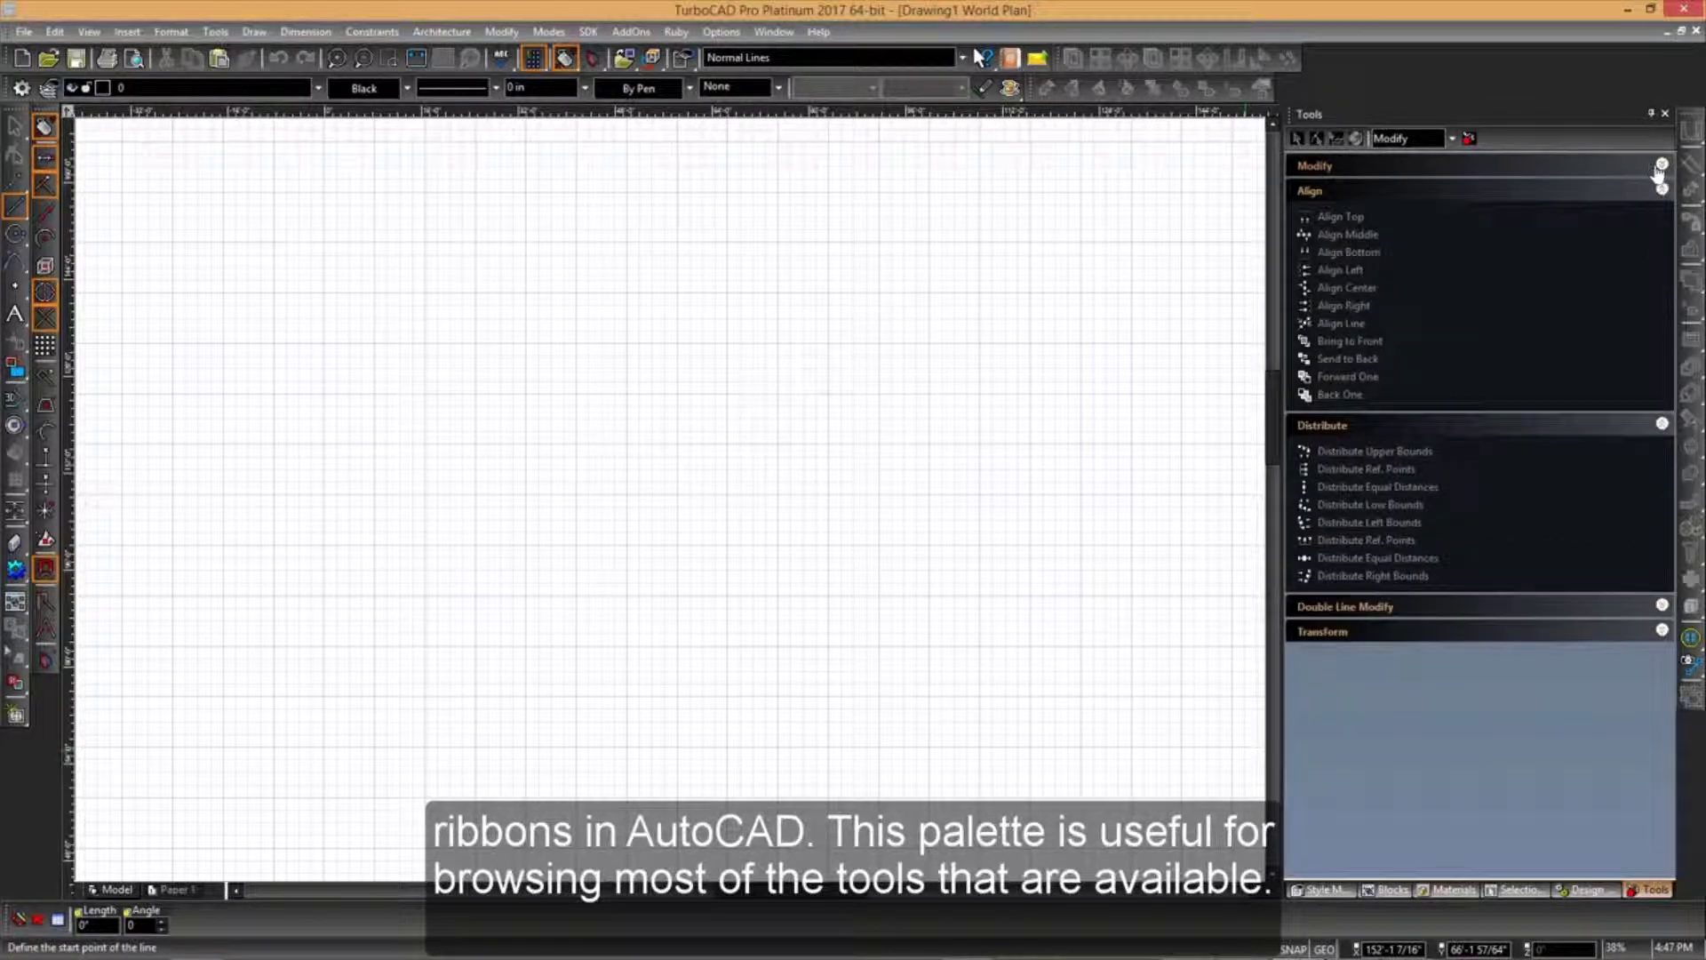